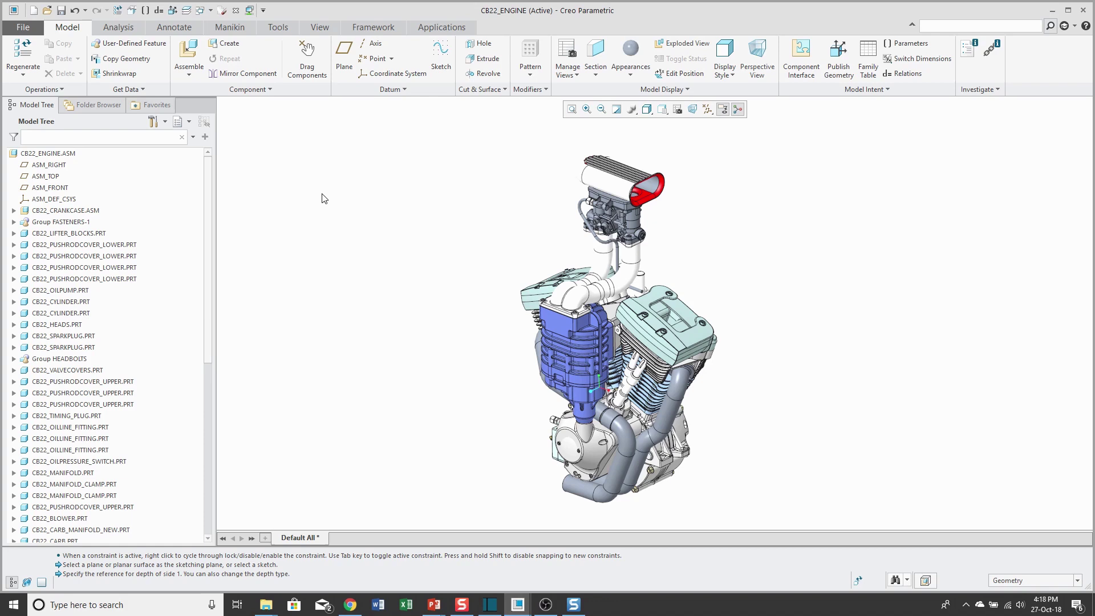
Step: Open the engine assembly's Reference and Backup settings through its model properties and dismiss them without changes
left_click(22, 29)
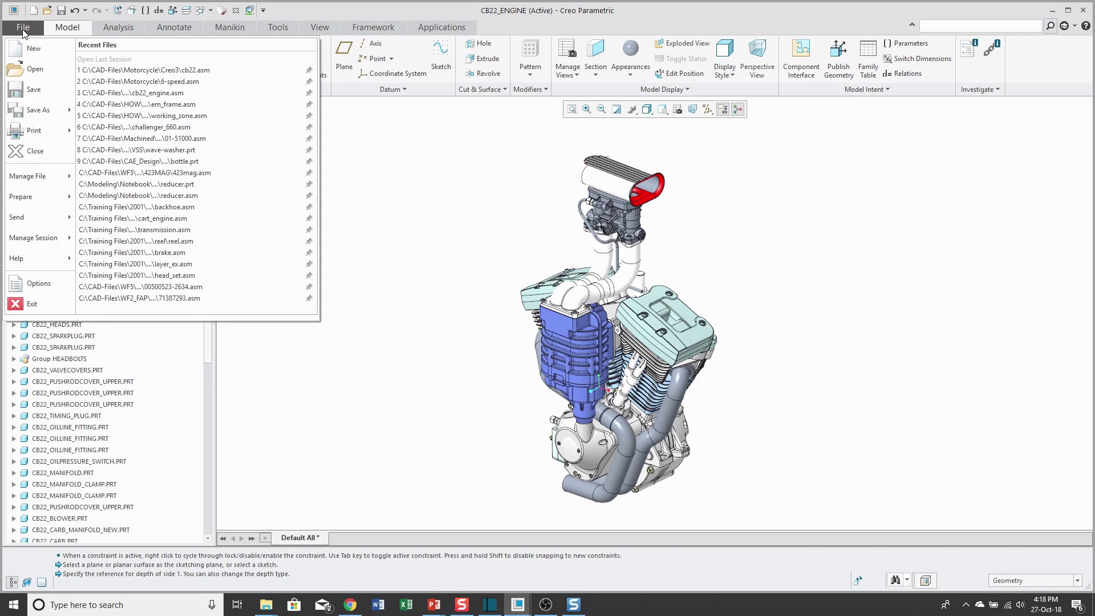
mouse_move(36, 199)
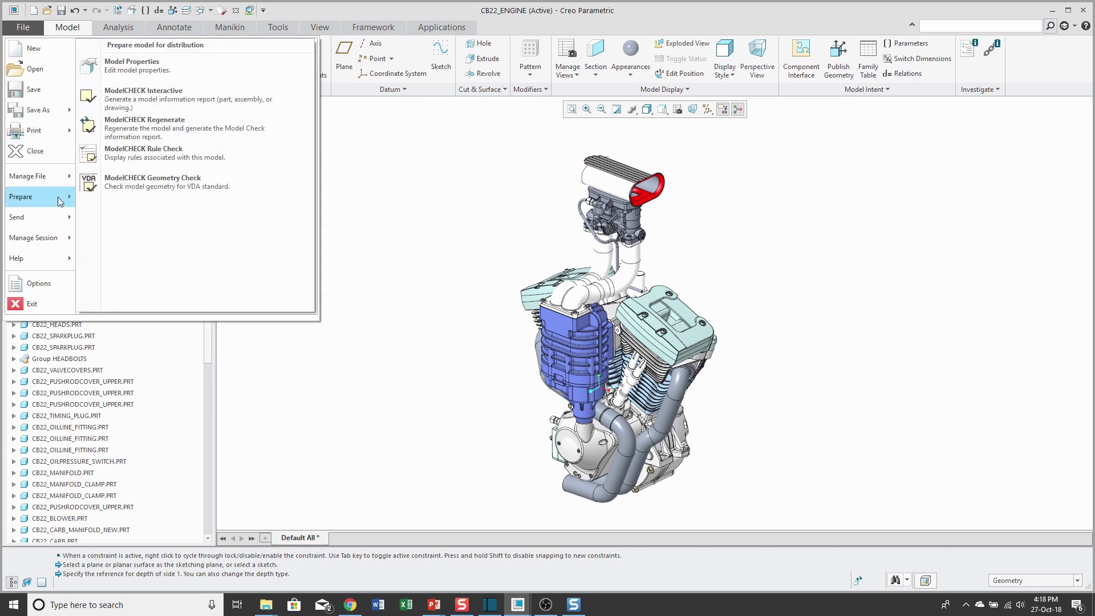
left_click(184, 77)
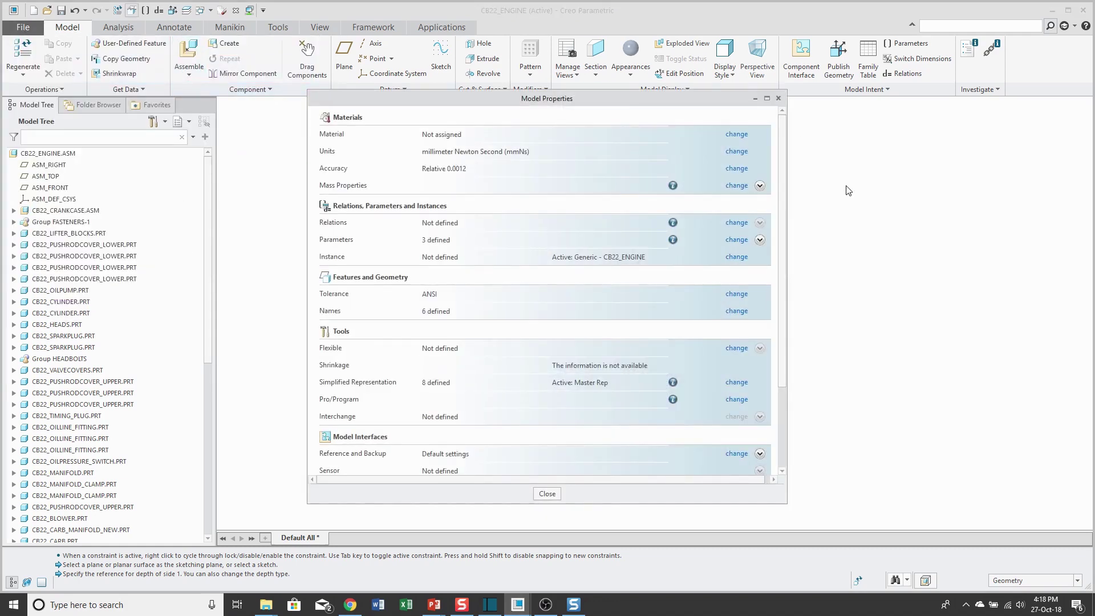
scroll(780, 300, "down", 4)
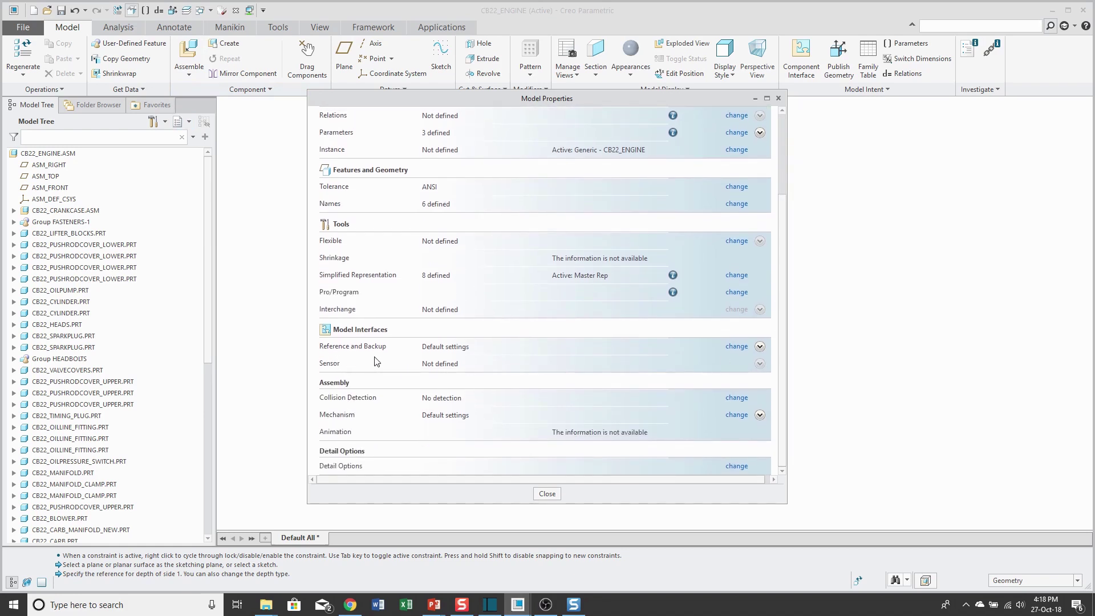
left_click(739, 348)
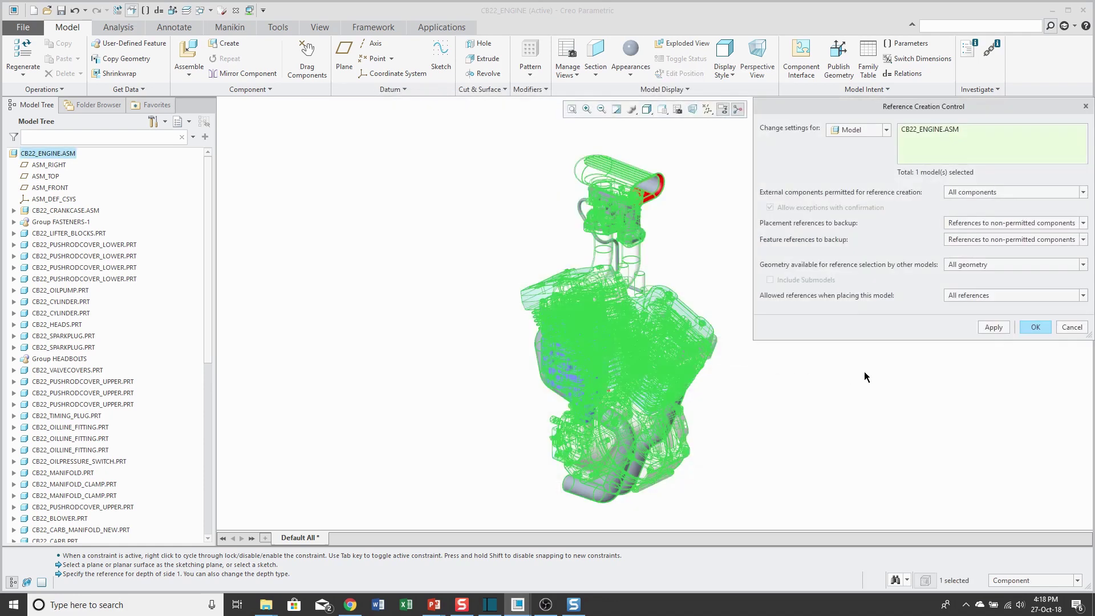
left_click(1072, 327)
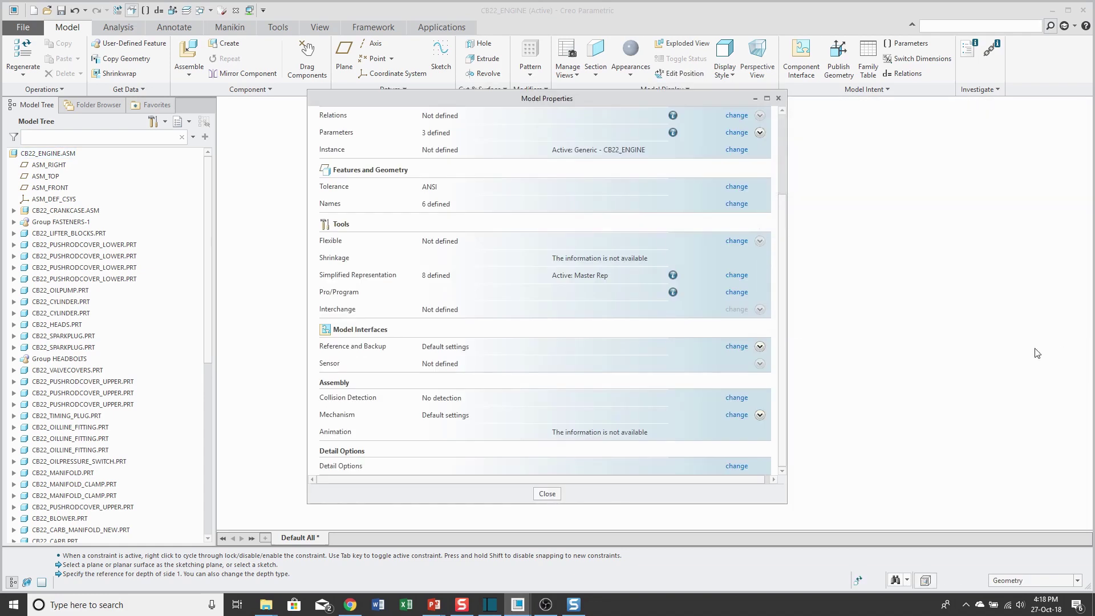
Step: Review the engine assembly's remaining model properties, close them, and briefly reopen and close them again
scroll(765, 170, "up", 3)
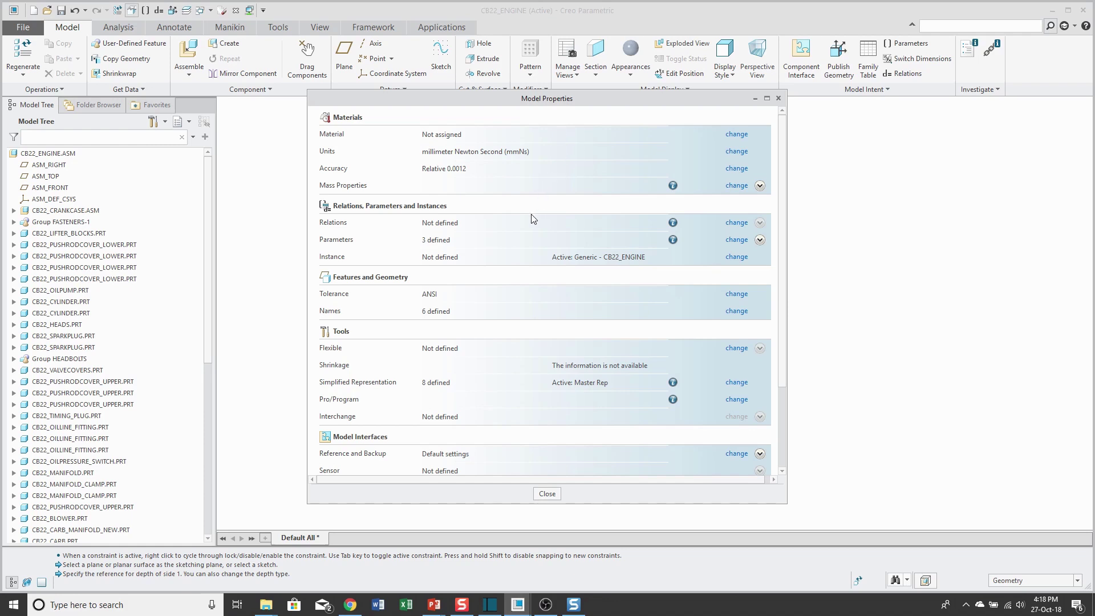
scroll(784, 393, "down", 3)
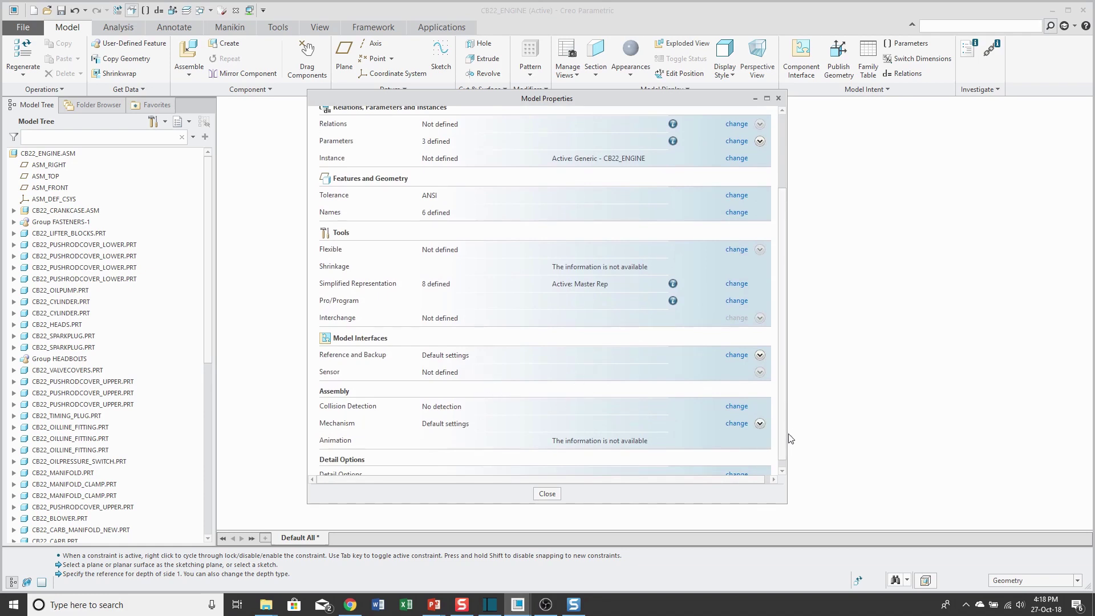
left_click(547, 494)
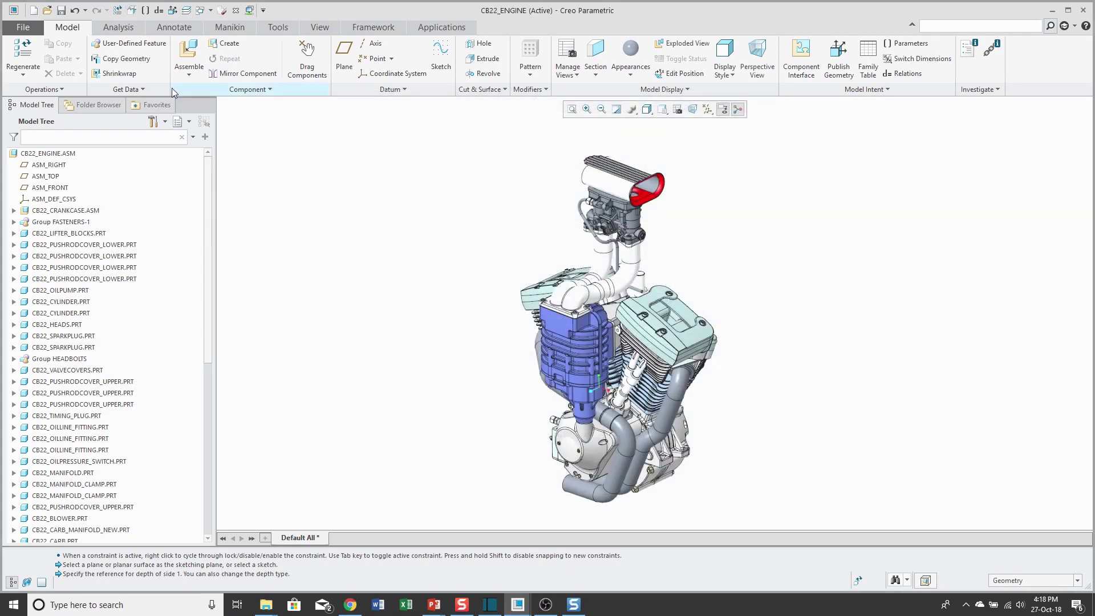
left_click(132, 15)
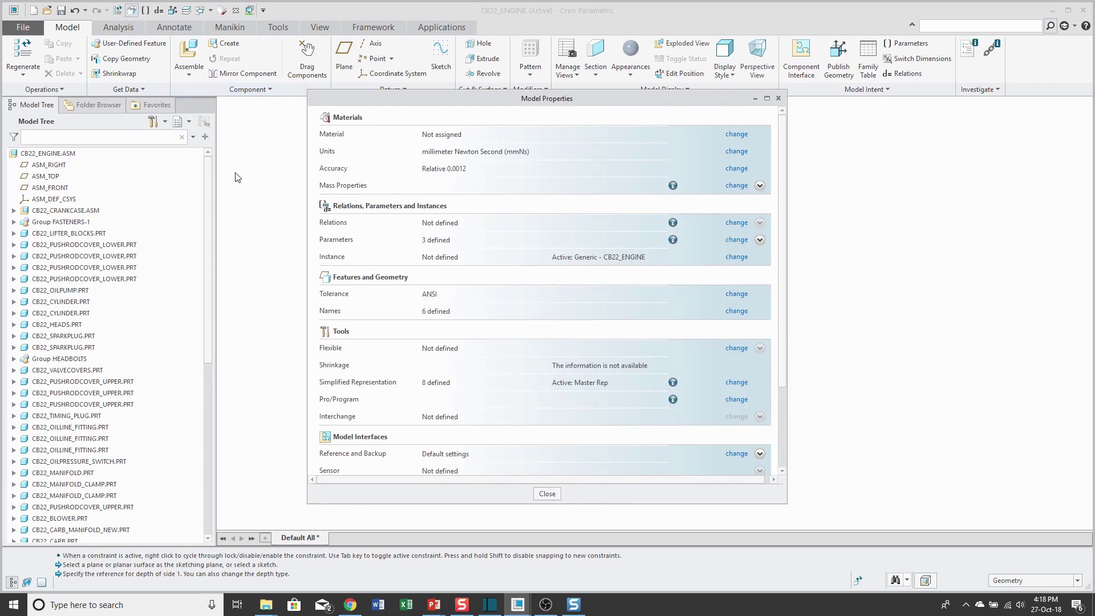
left_click(547, 494)
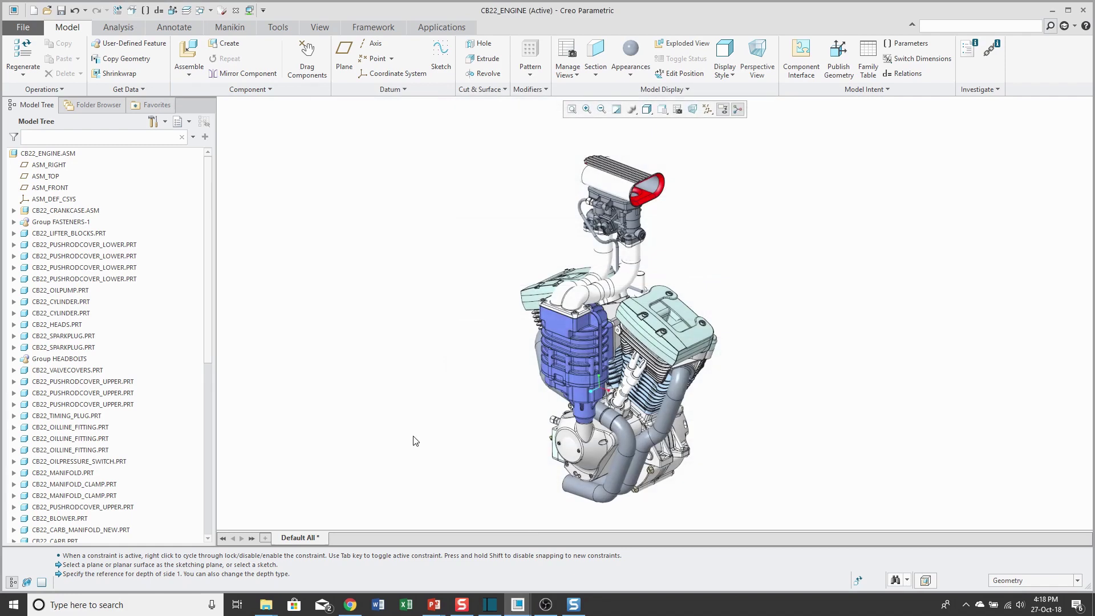
Step: Open Reference Control for CB22_ENGINE.ASM and check which scopes its settings can be changed for
right_click(61, 155)
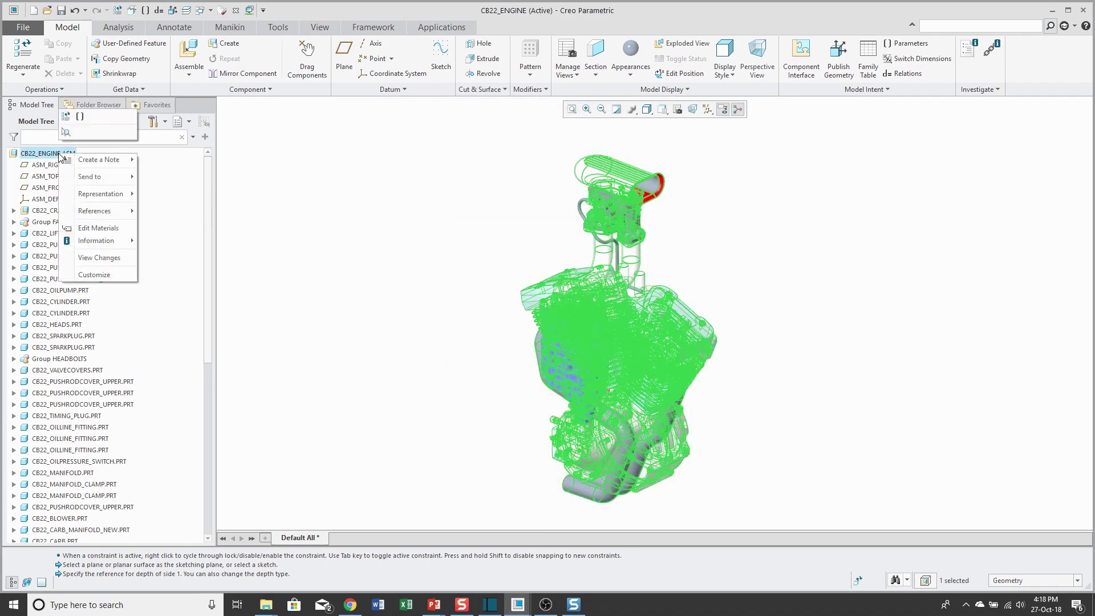
mouse_move(86, 211)
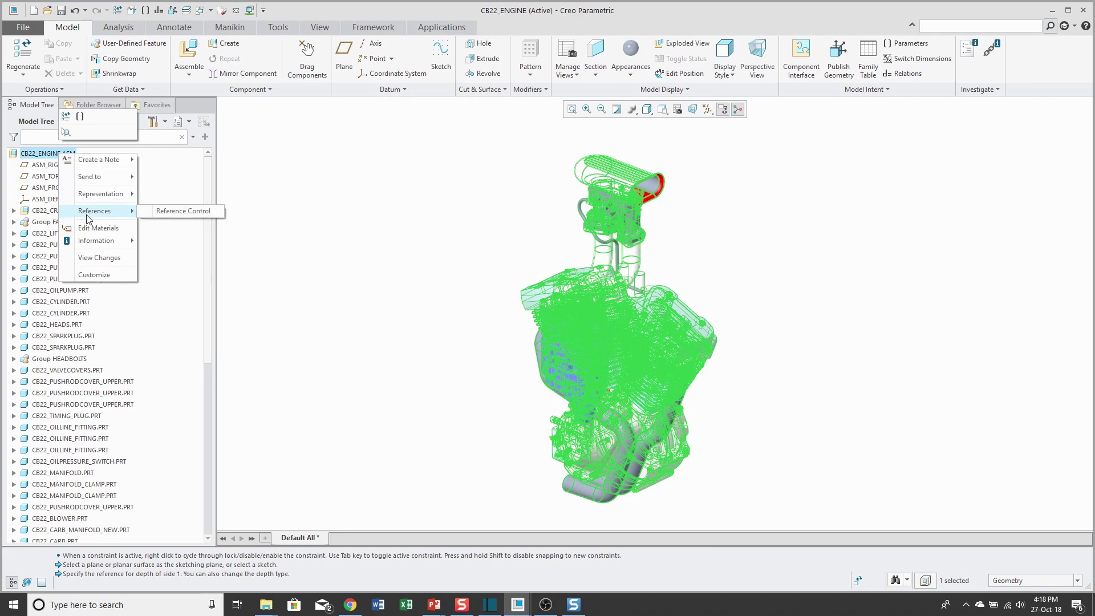
left_click(193, 214)
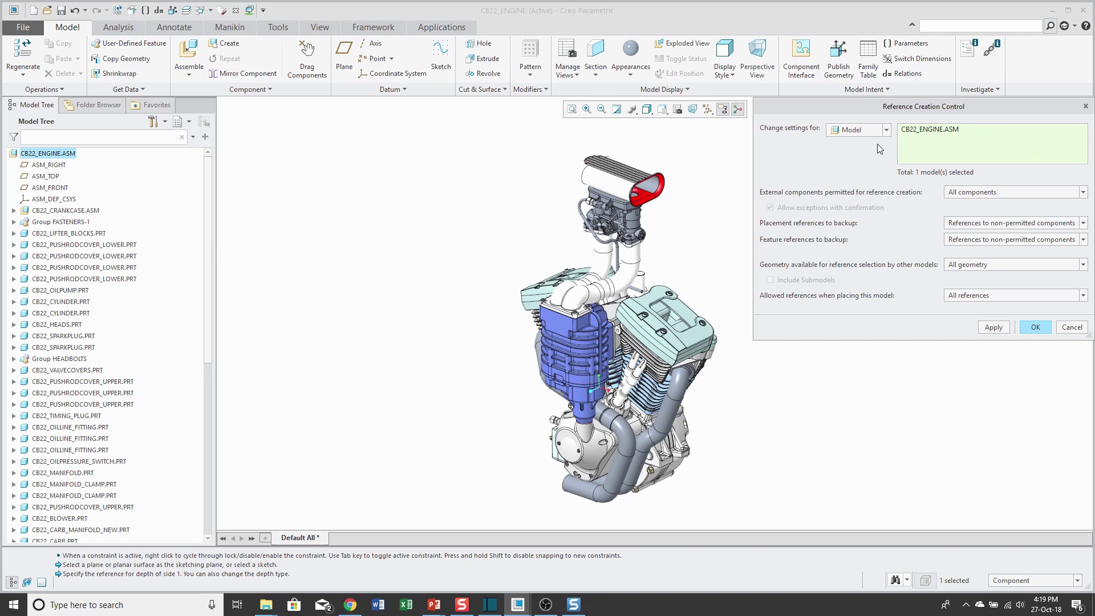
left_click(887, 131)
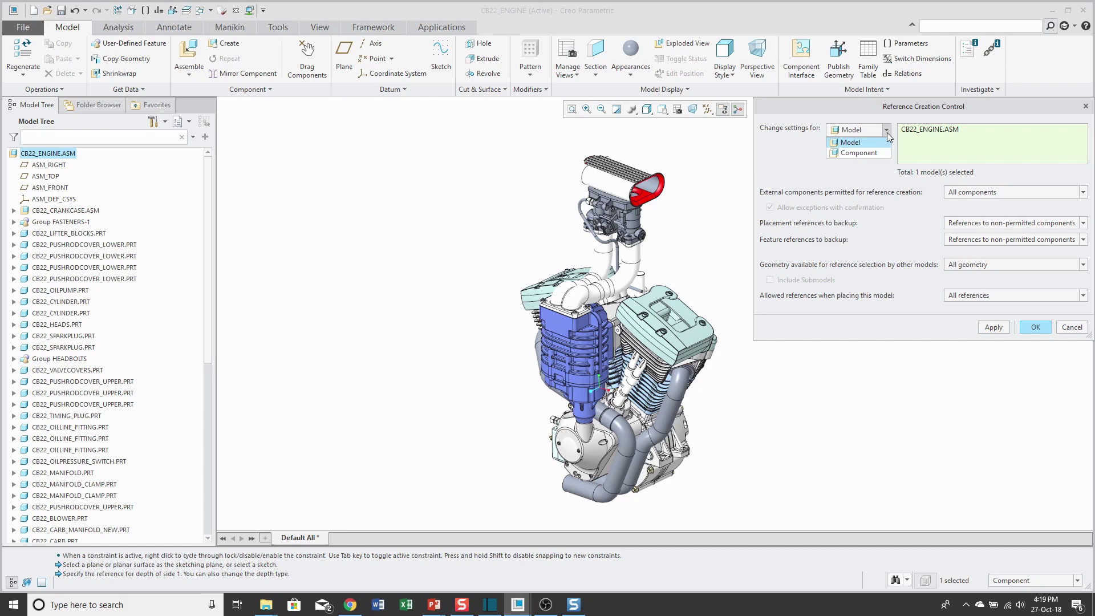
left_click(887, 133)
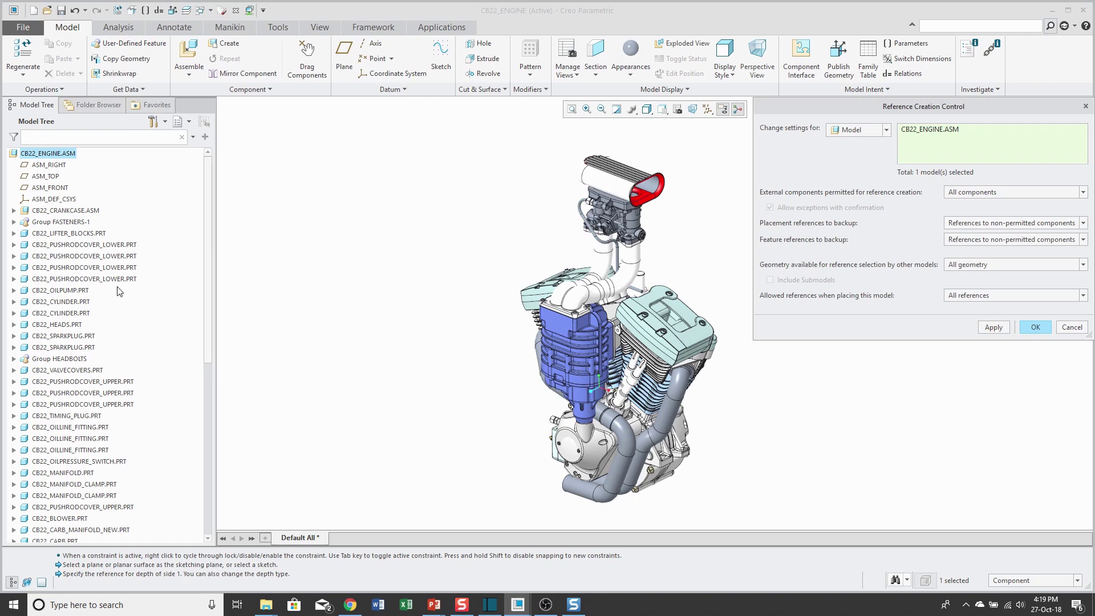
Step: Change the settings scope to Component and collect the first and third CB22_PUSHRODCOVER_LOWER.PRT components
left_click(887, 130)
left_click(876, 151)
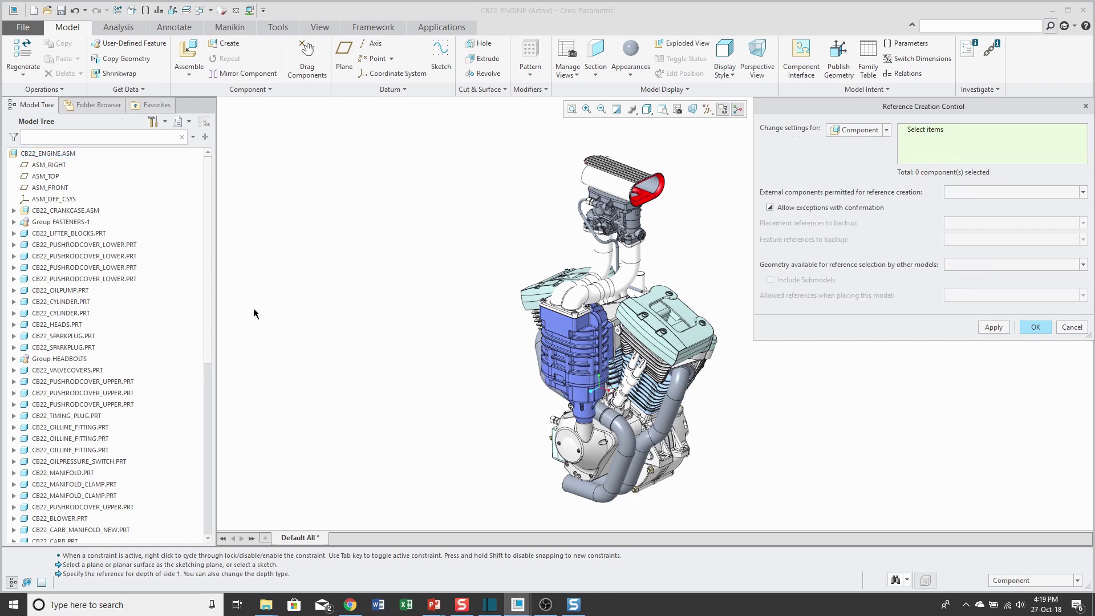
left_click(112, 245)
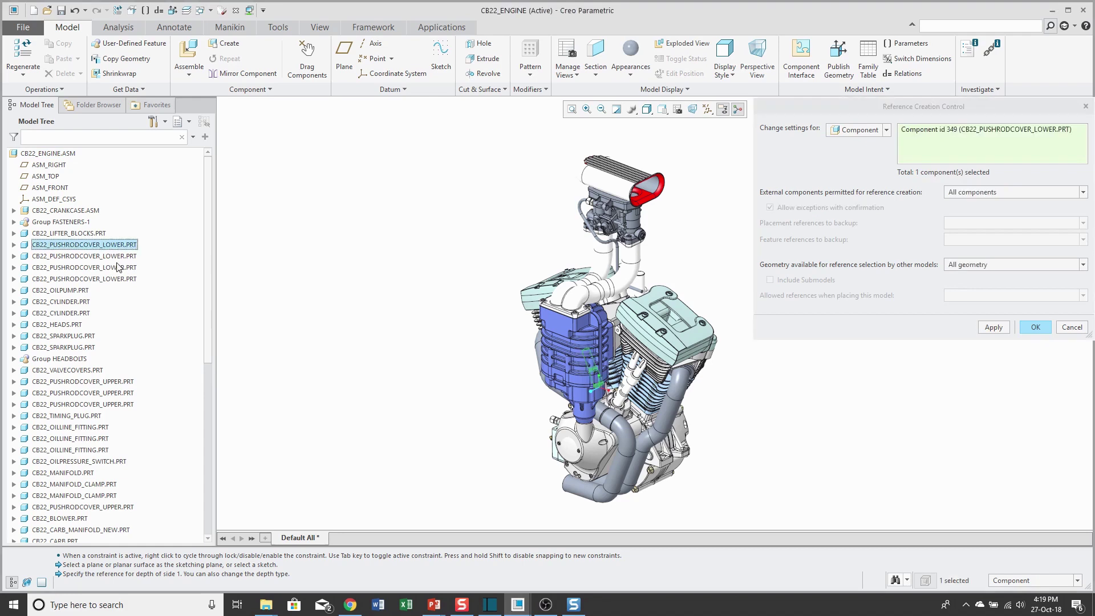
left_click(118, 268, "ctrl")
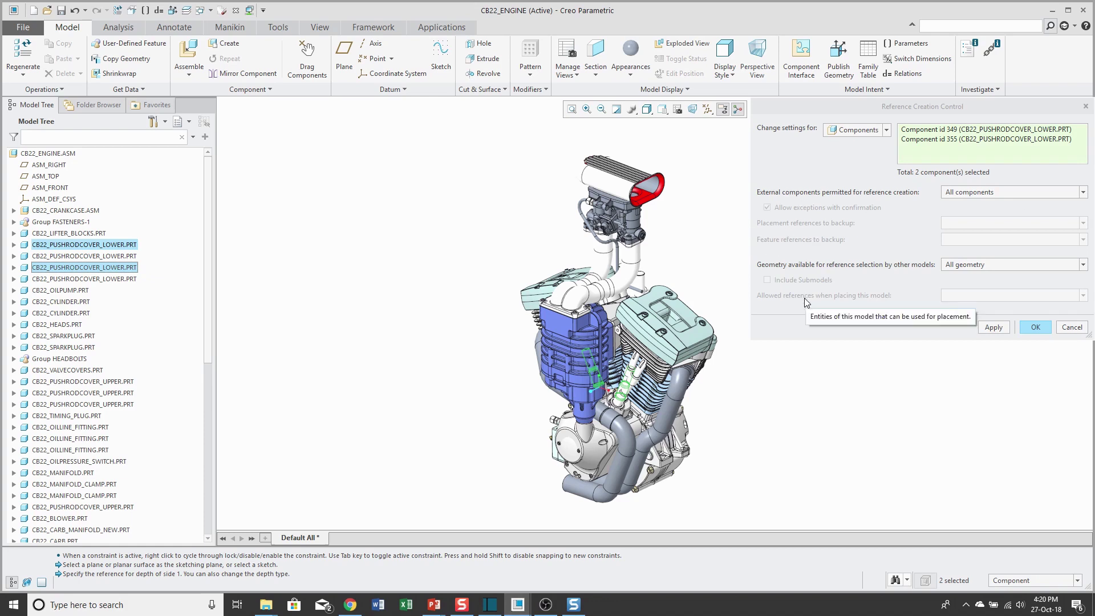
Step: Switch the settings scope back to models and replace the collected pushrod covers with CB22_ENGINE.ASM
left_click(886, 131)
left_click(875, 143)
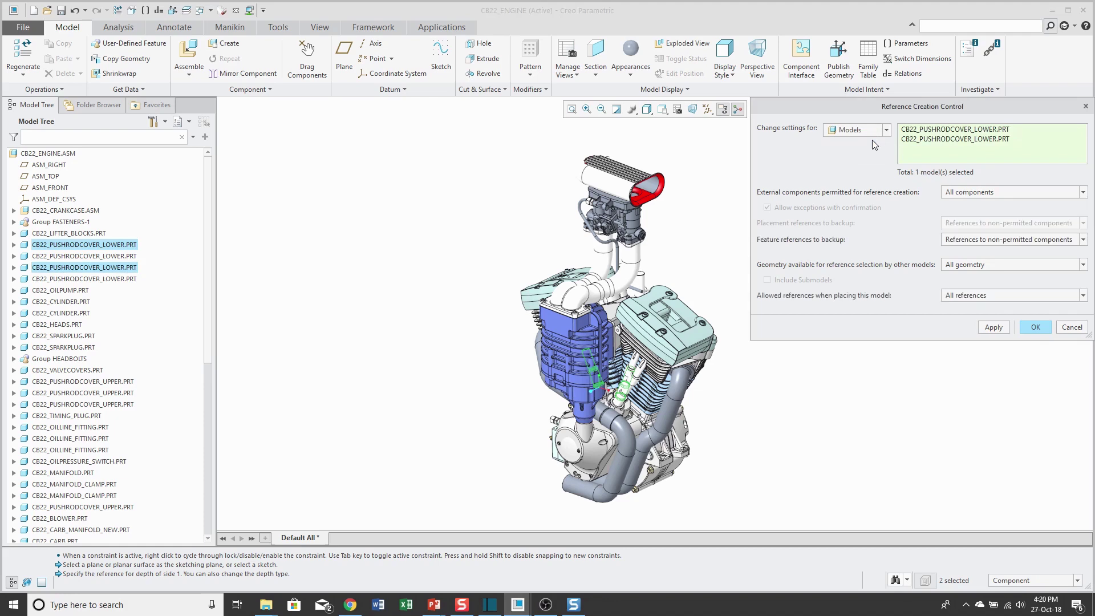
right_click(943, 140)
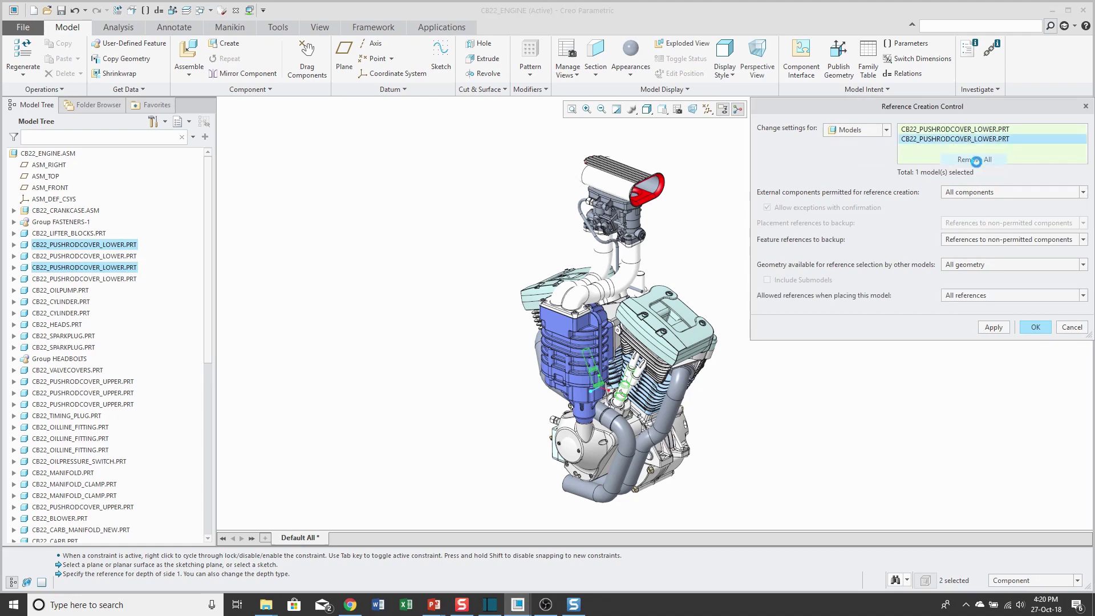
left_click(973, 159)
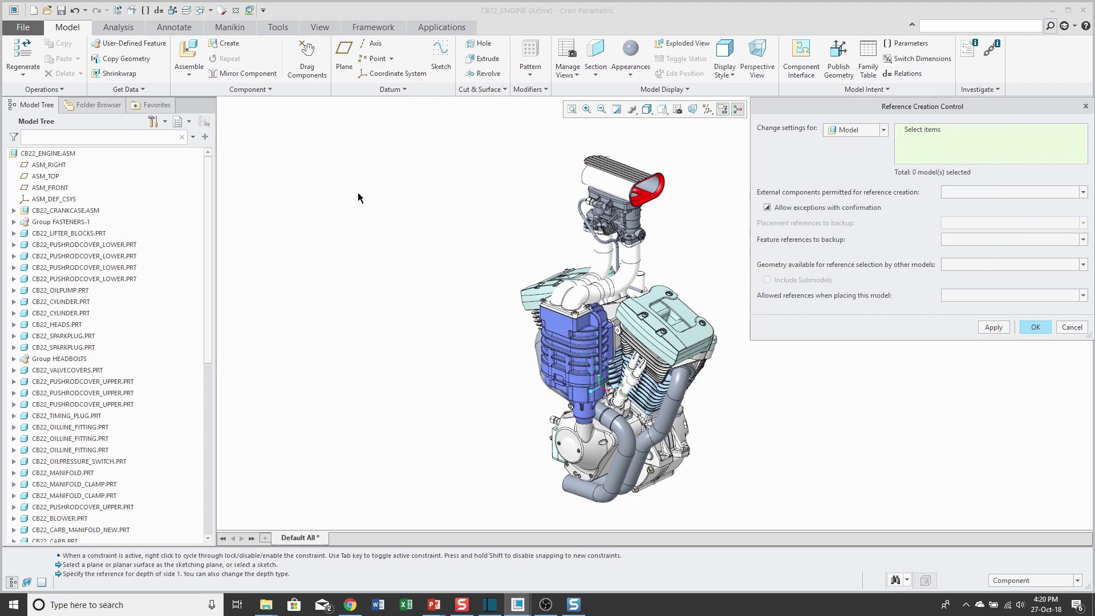
left_click(55, 153)
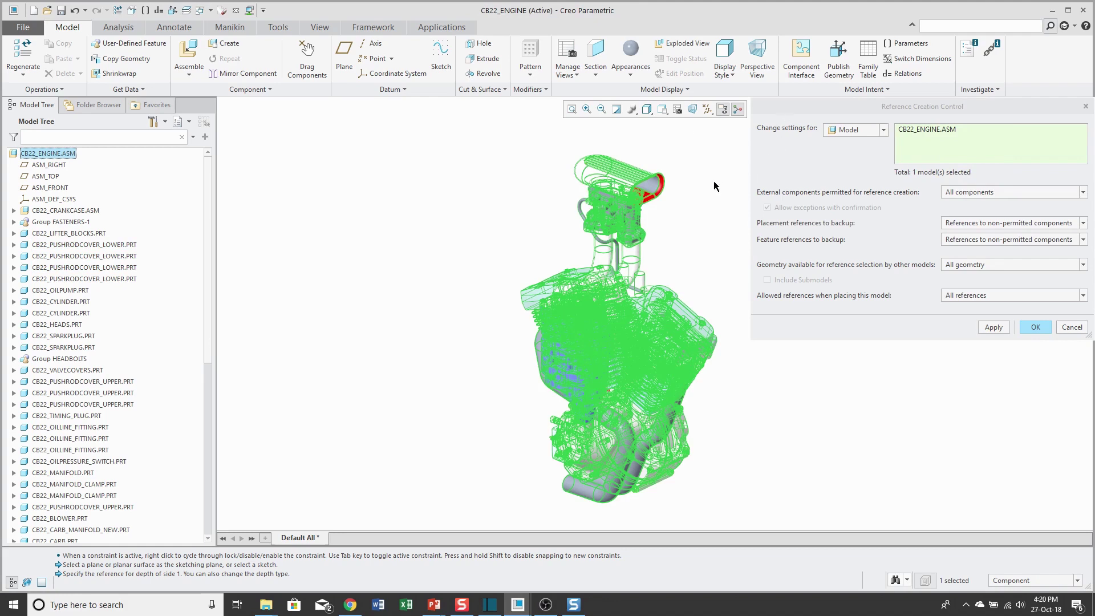
Step: Examine CB22_ENGINE.ASM's options for permitted external components and for geometry available to other models
left_click(823, 104)
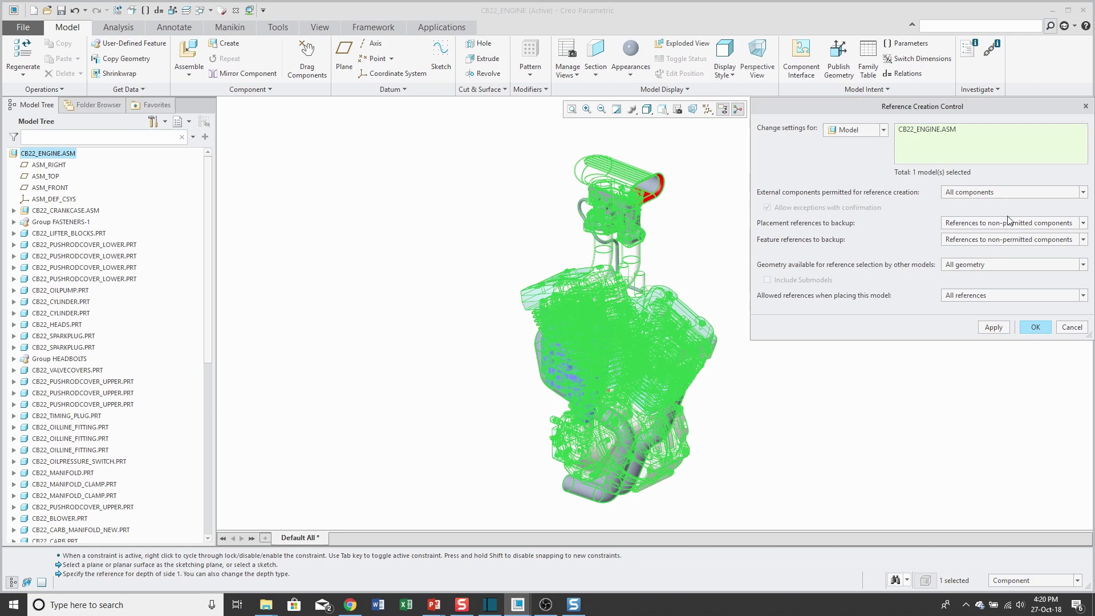
left_click(1071, 193)
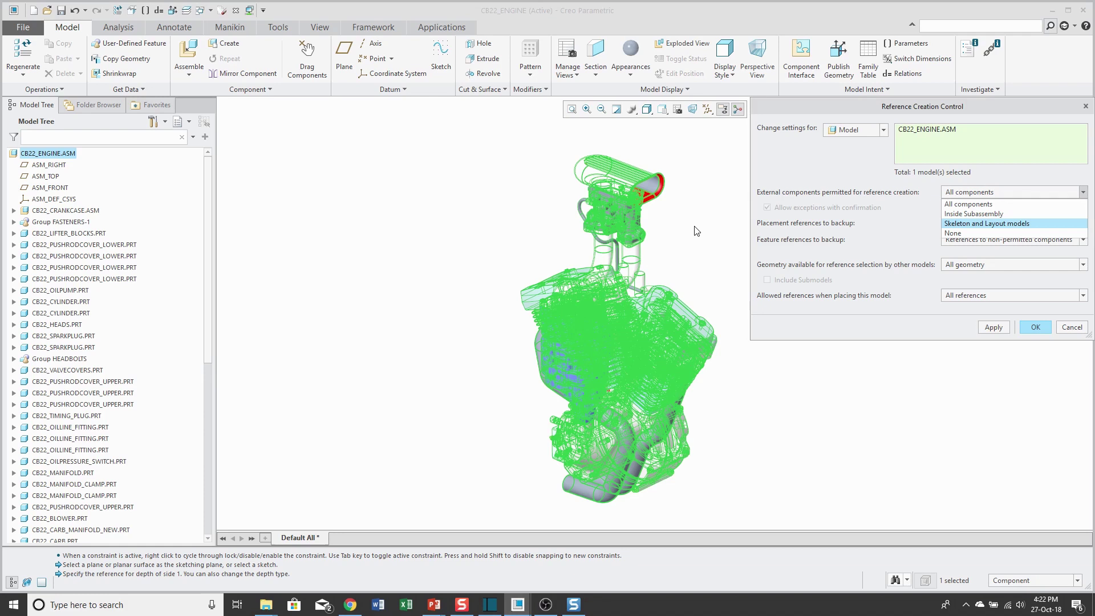
left_click(904, 199)
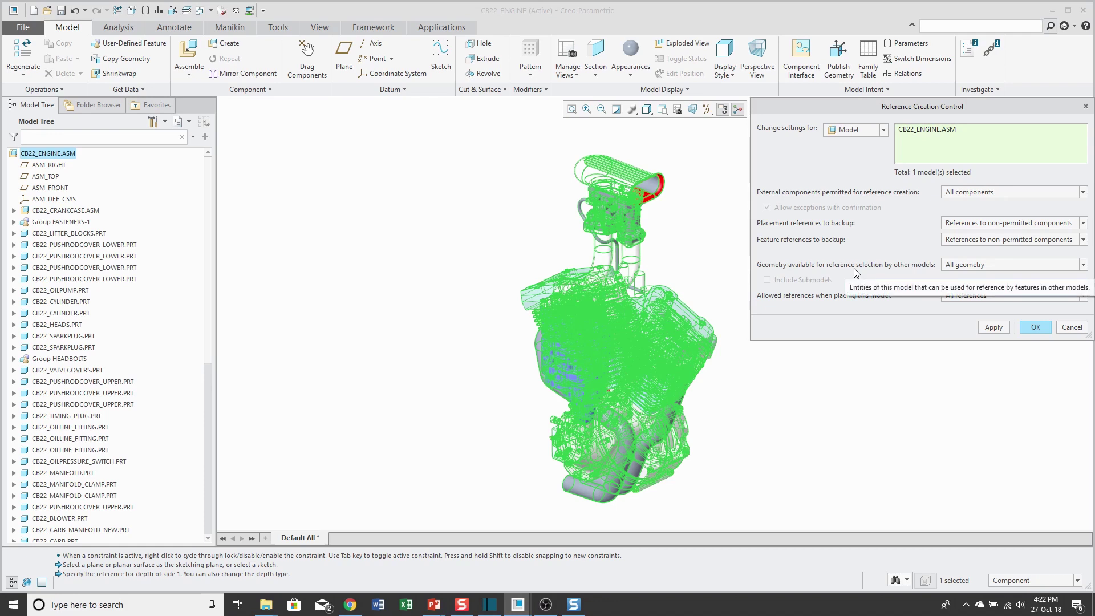
left_click(1084, 265)
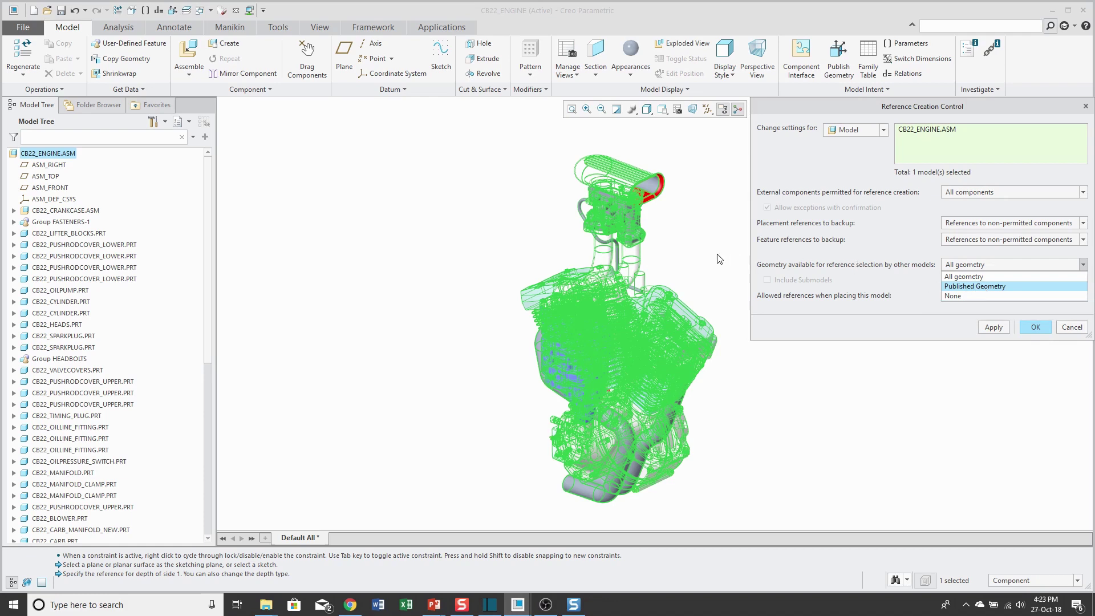
left_click(832, 260)
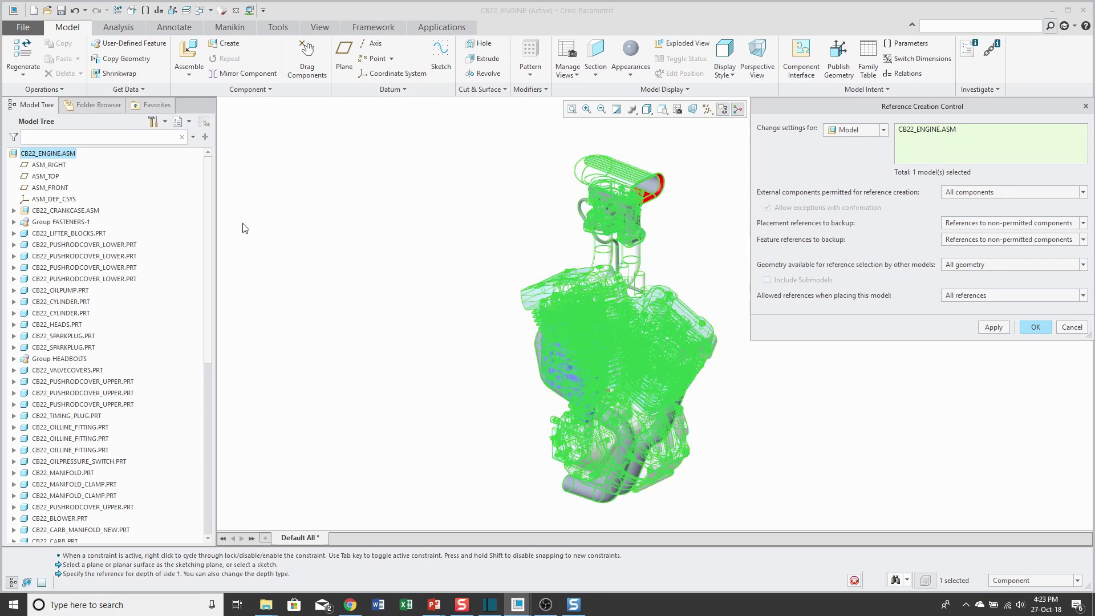
Step: Set the geometry that other models can reference from CB22_CRANKCASE.ASM to Published Geometry with submodels included, and expand the subassembly
left_click(68, 210)
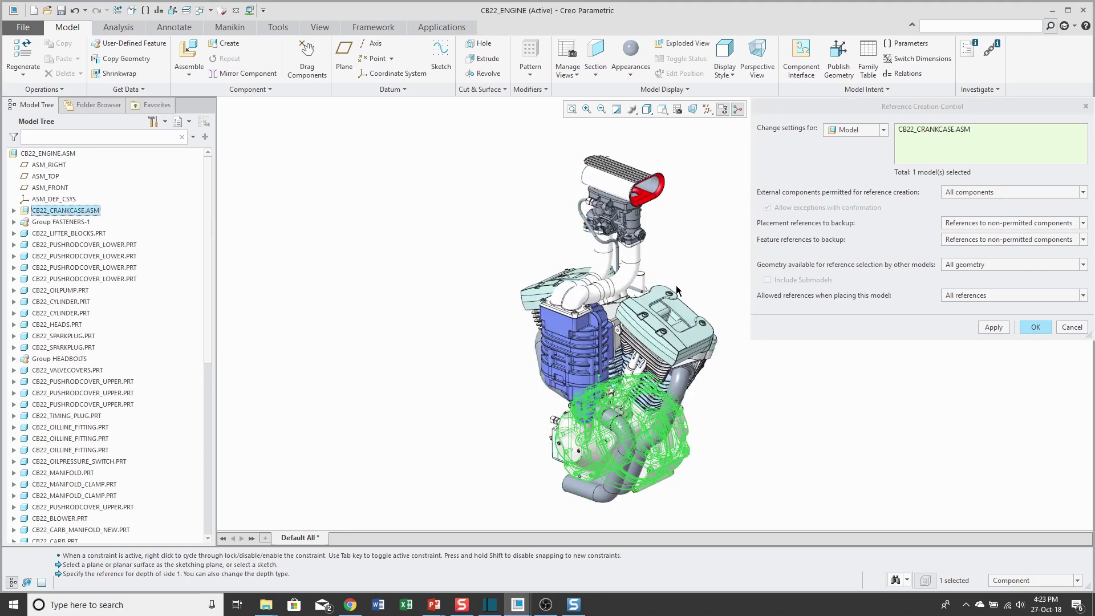
left_click(1014, 266)
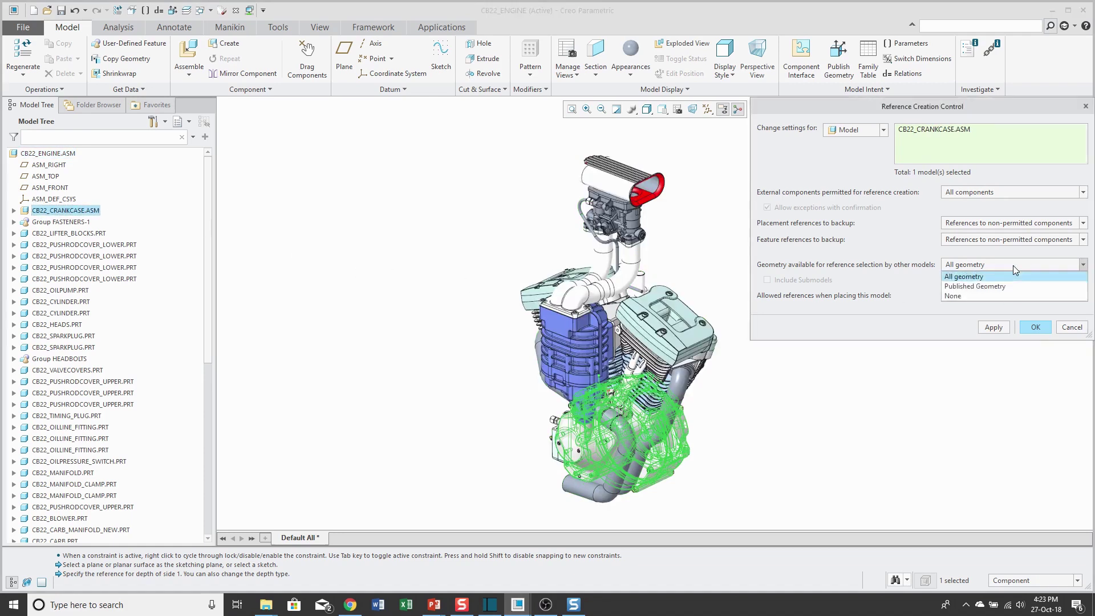
left_click(1010, 286)
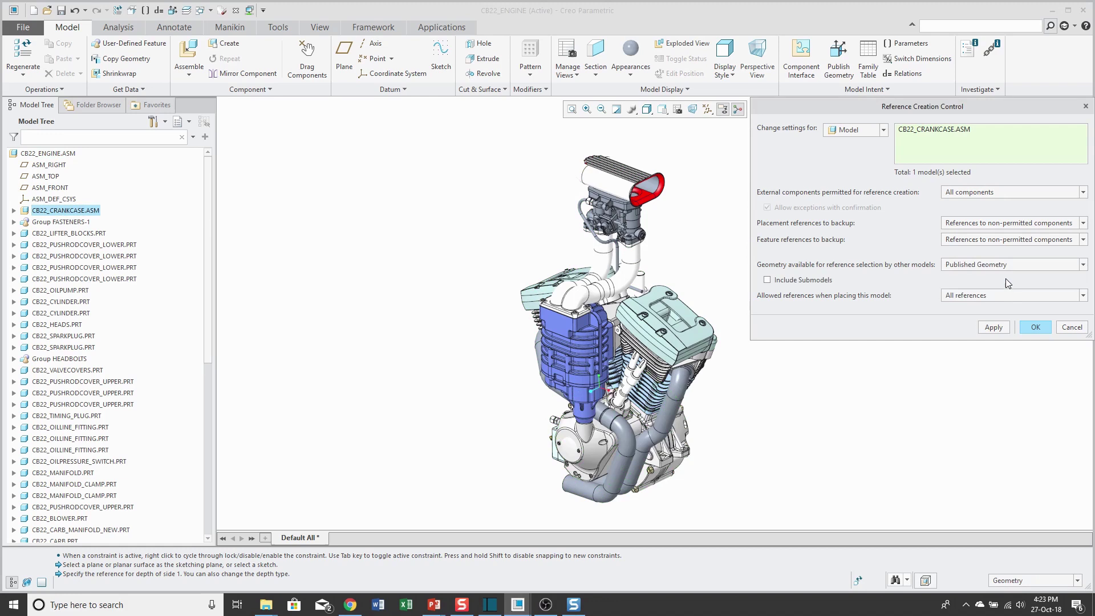
left_click(1005, 266)
left_click(1000, 298)
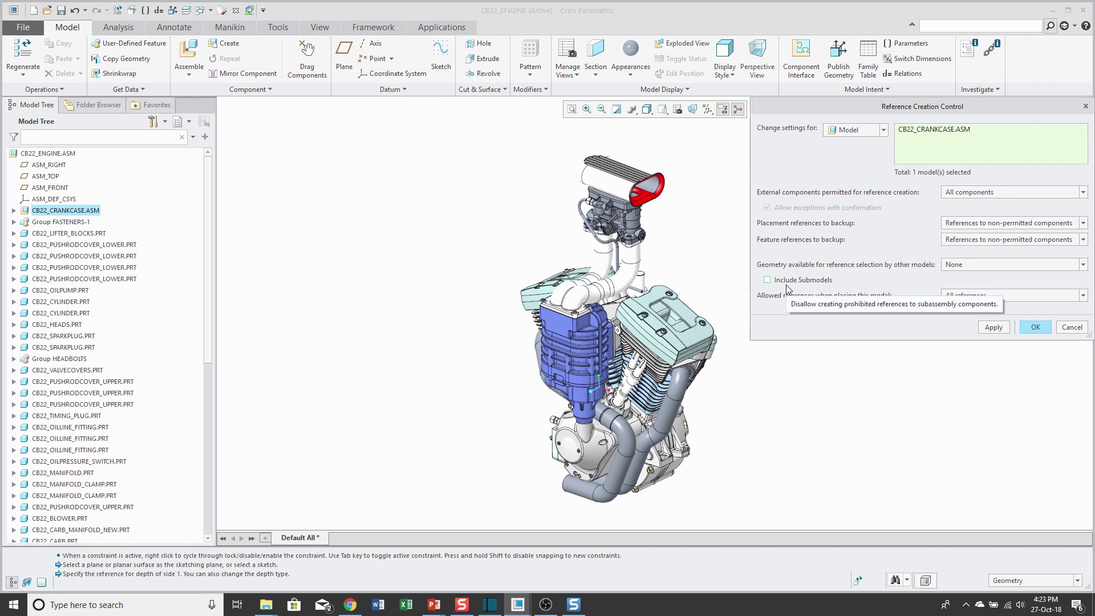
left_click(966, 266)
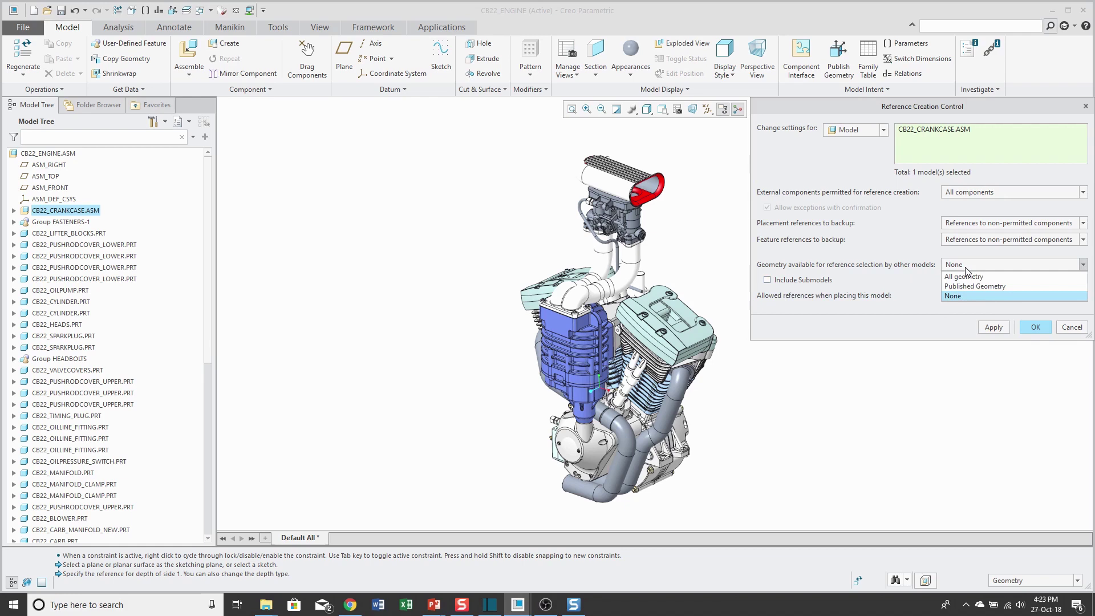
left_click(1003, 286)
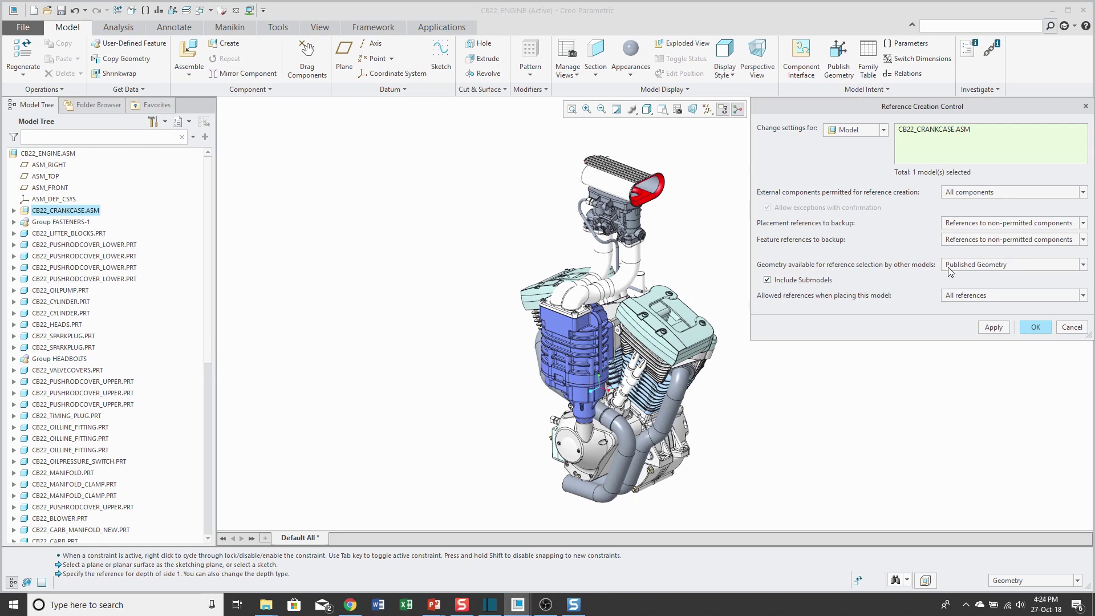
left_click(14, 210)
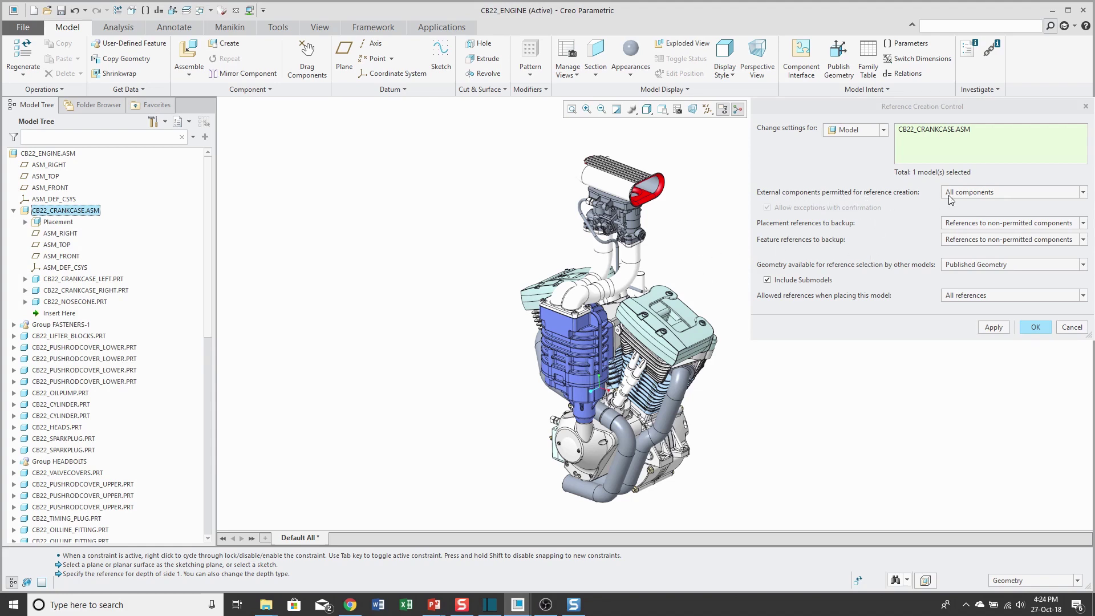
Step: Try Inside Subassembly and Skeleton and Layout models as CB22_CRANKCASE.ASM's permitted external components, review its placement reference options, and discard the settings
left_click(1000, 193)
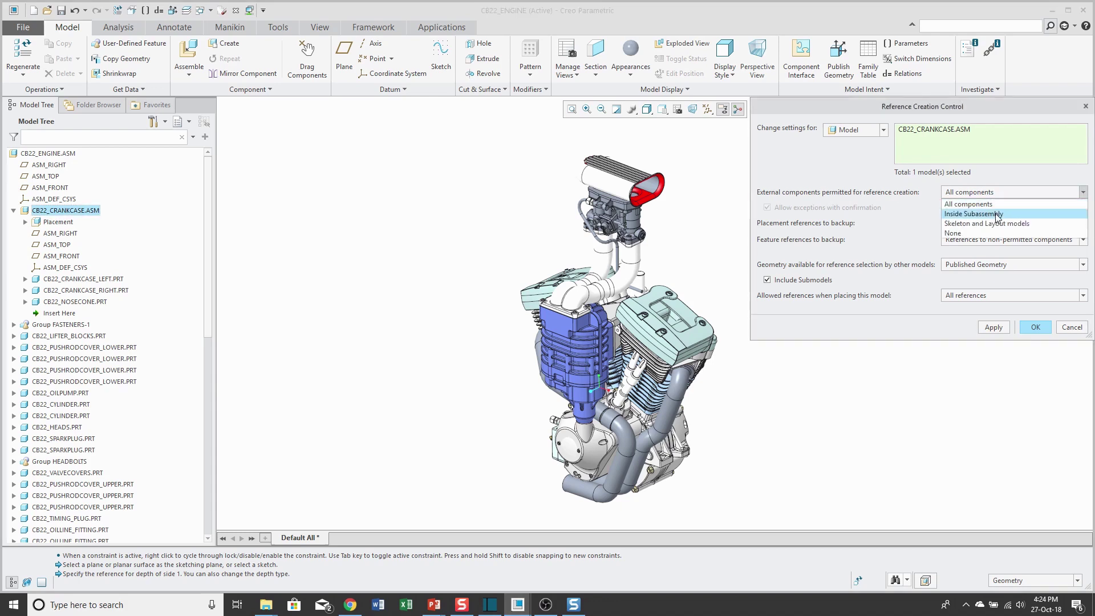
left_click(997, 214)
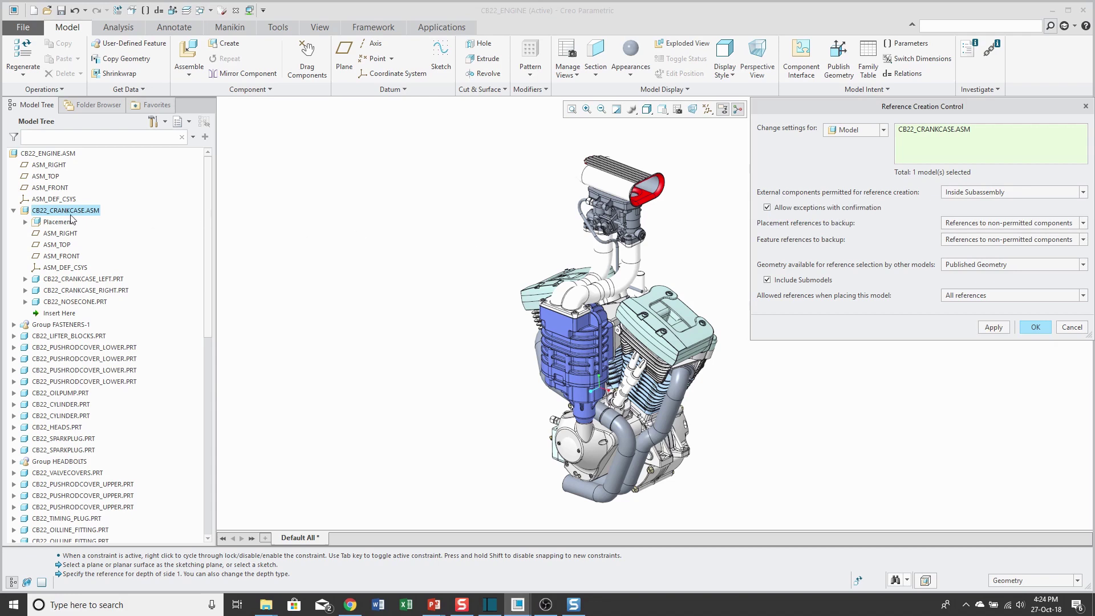
left_click(988, 198)
left_click(989, 226)
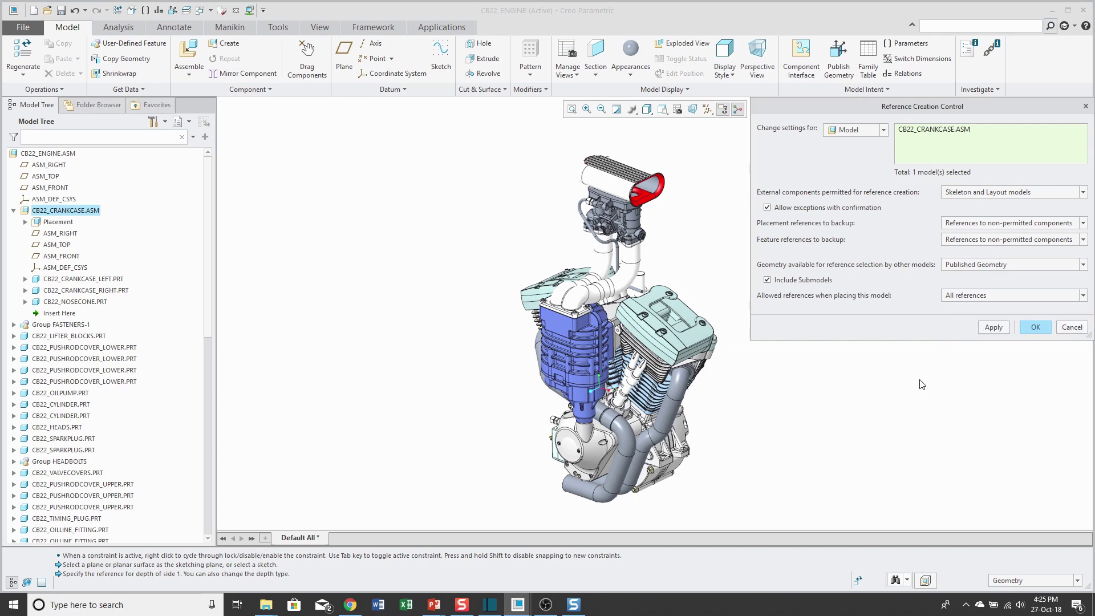
left_click(994, 297)
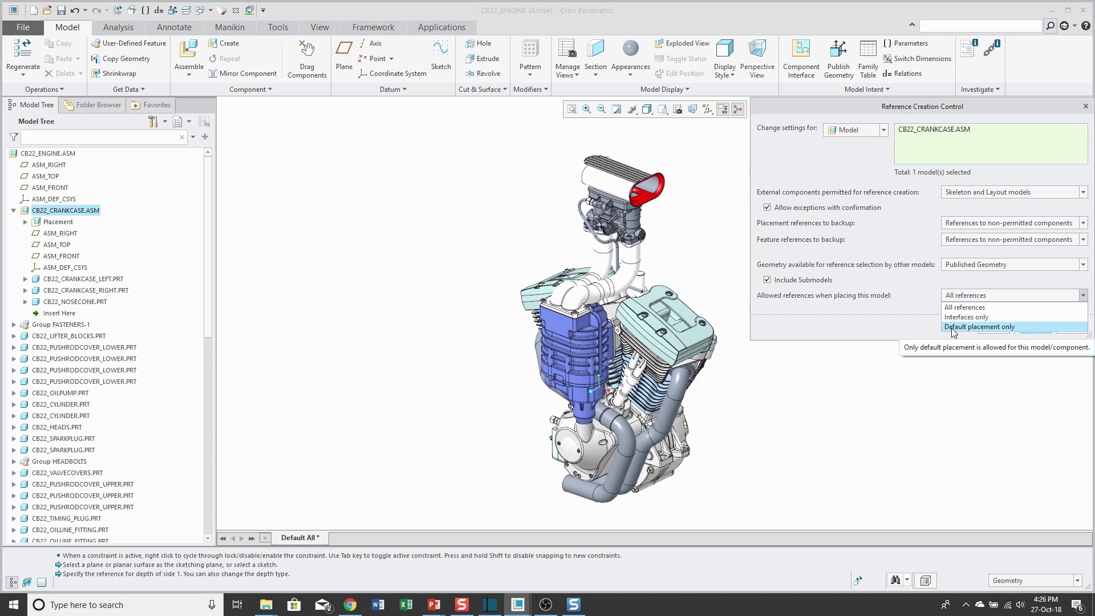
left_click(882, 309)
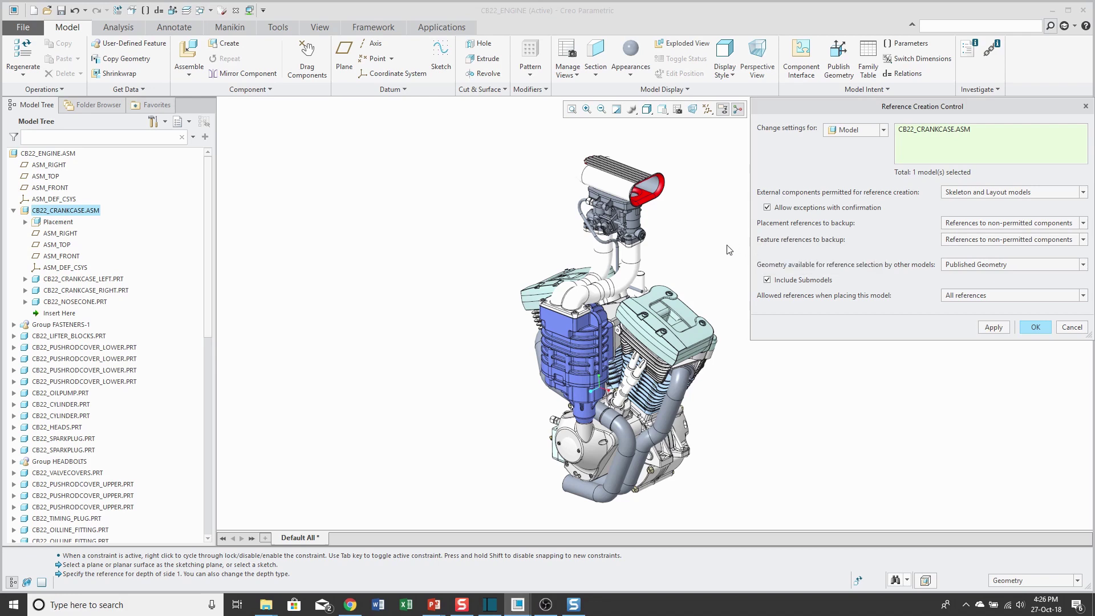
left_click(1073, 327)
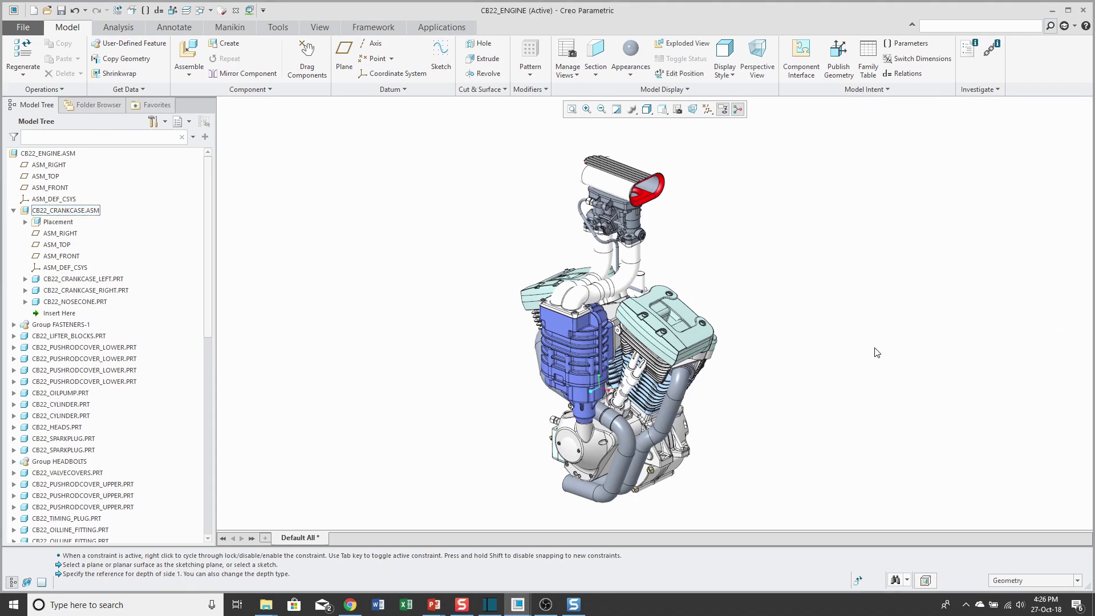
Step: Back up the references of CB22_CARB_MANIFOLD_NEW.PRT and expand the copied references under its placement
left_click(573, 301)
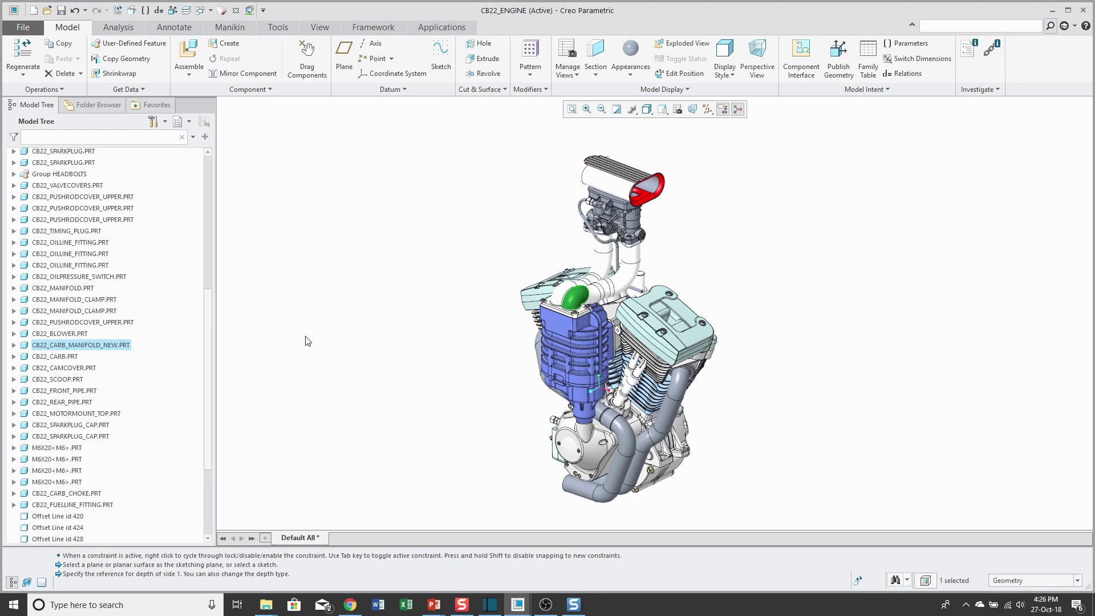
right_click(65, 346)
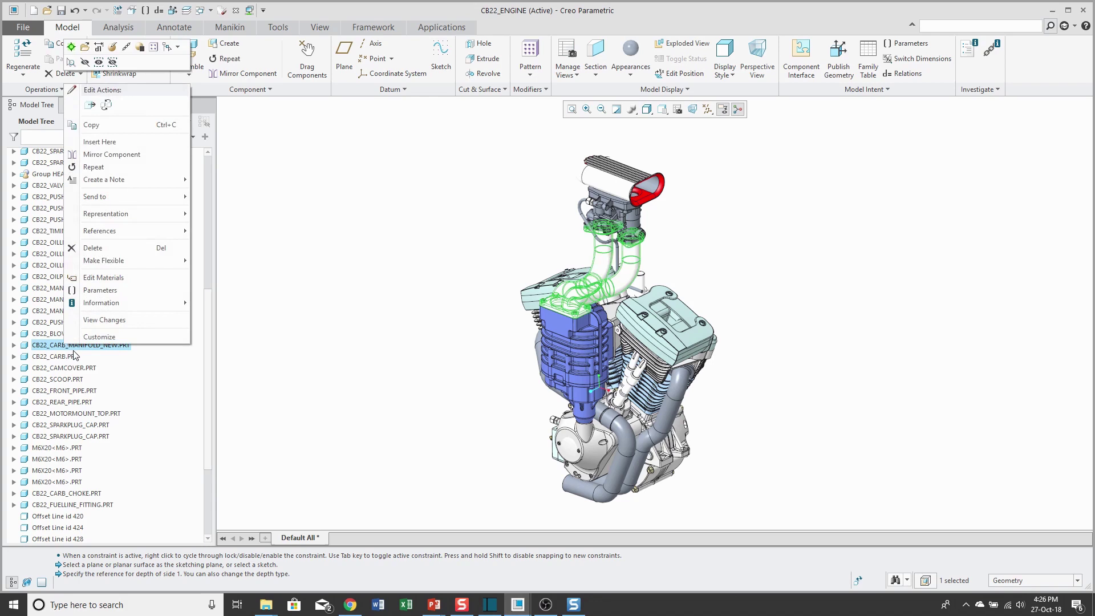
mouse_move(165, 231)
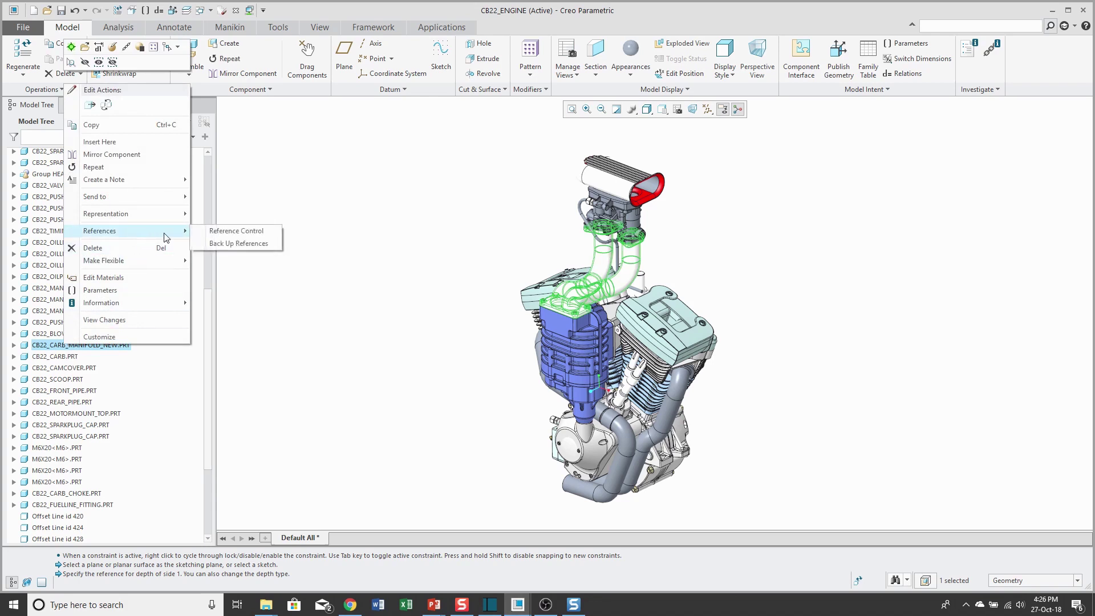
left_click(239, 244)
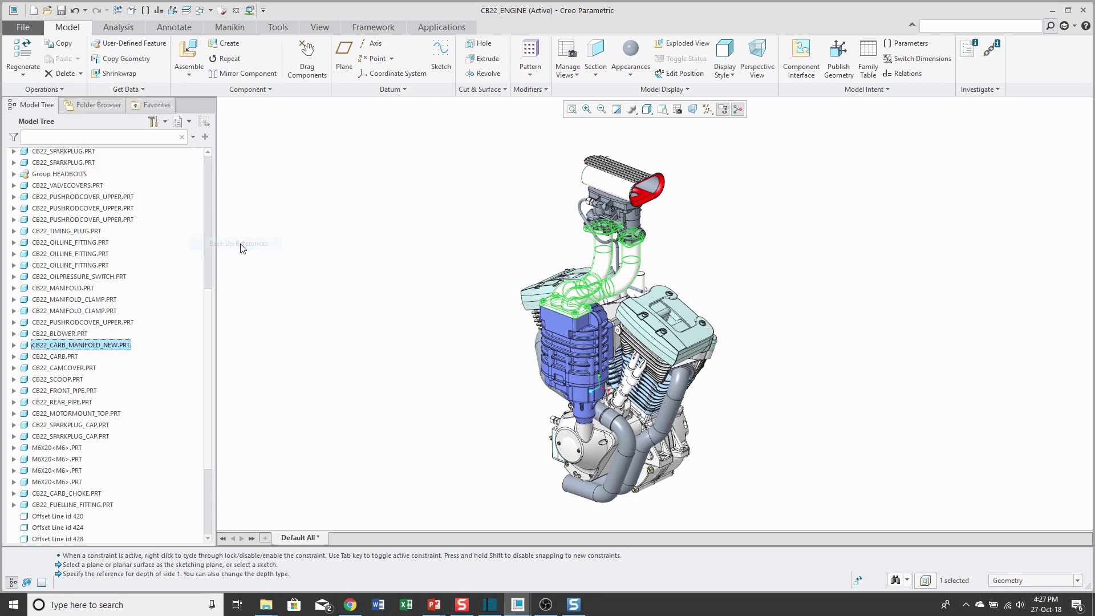
left_click(13, 346)
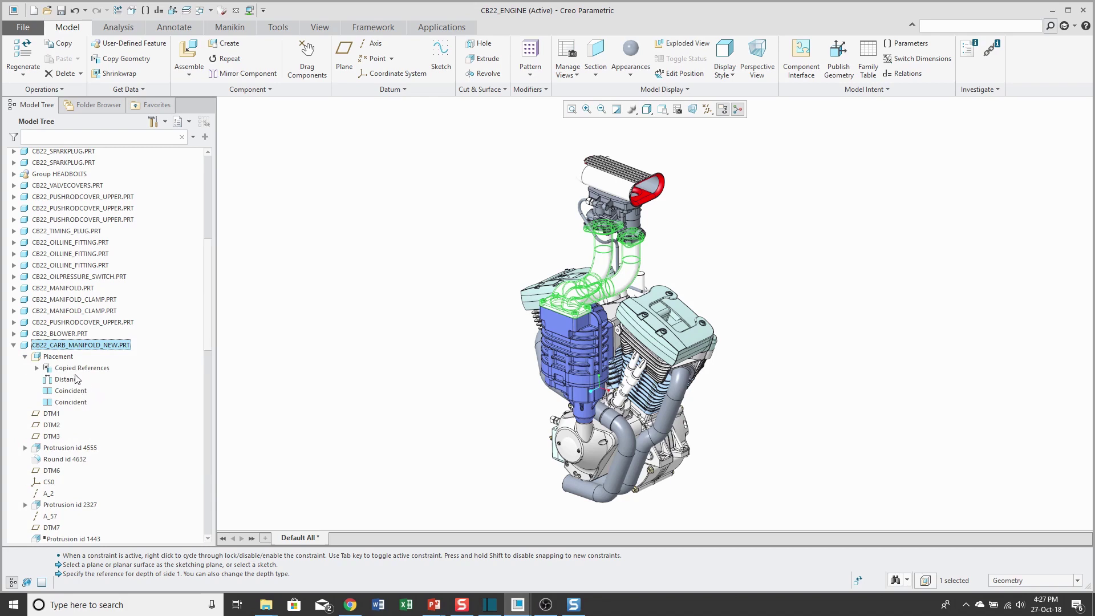
left_click(37, 368)
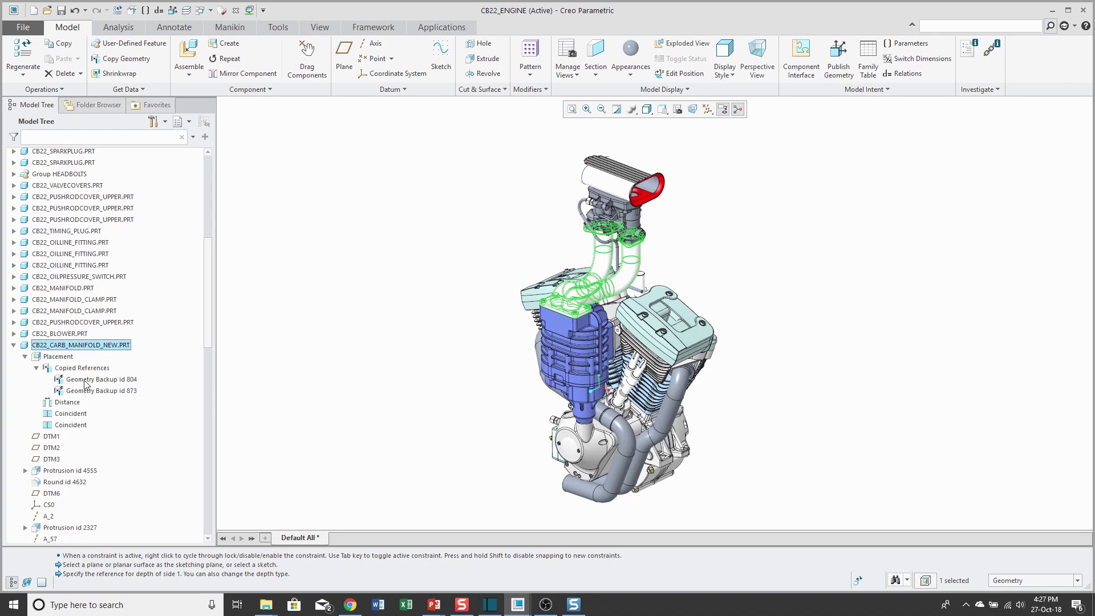
Step: Remove all reference backups and collapse CB22_CARB_MANIFOLD_NEW.PRT in the model tree
left_click(43, 91)
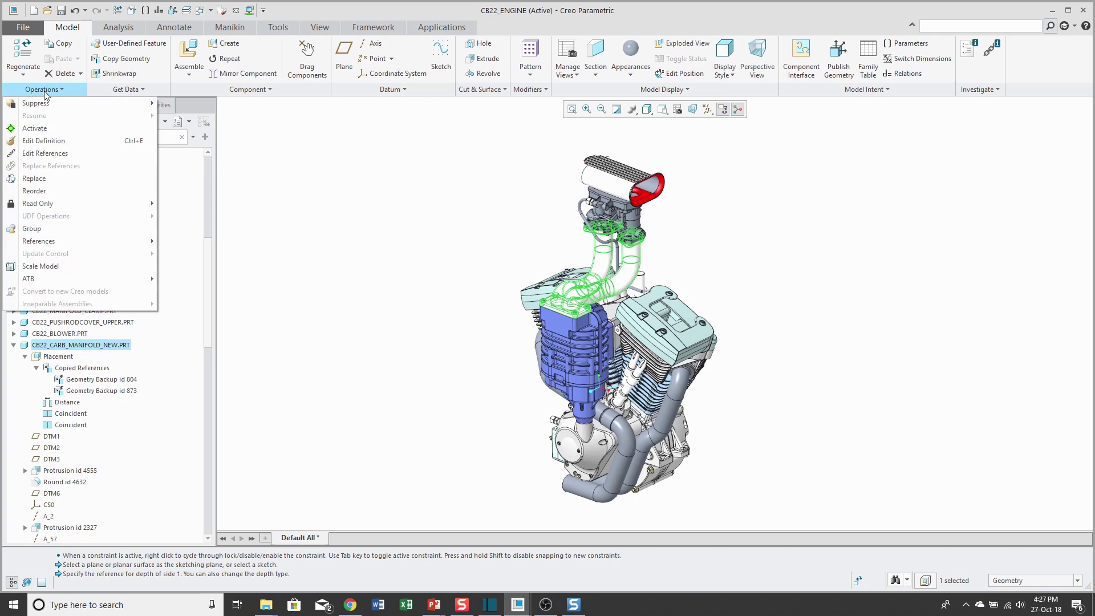
mouse_move(69, 241)
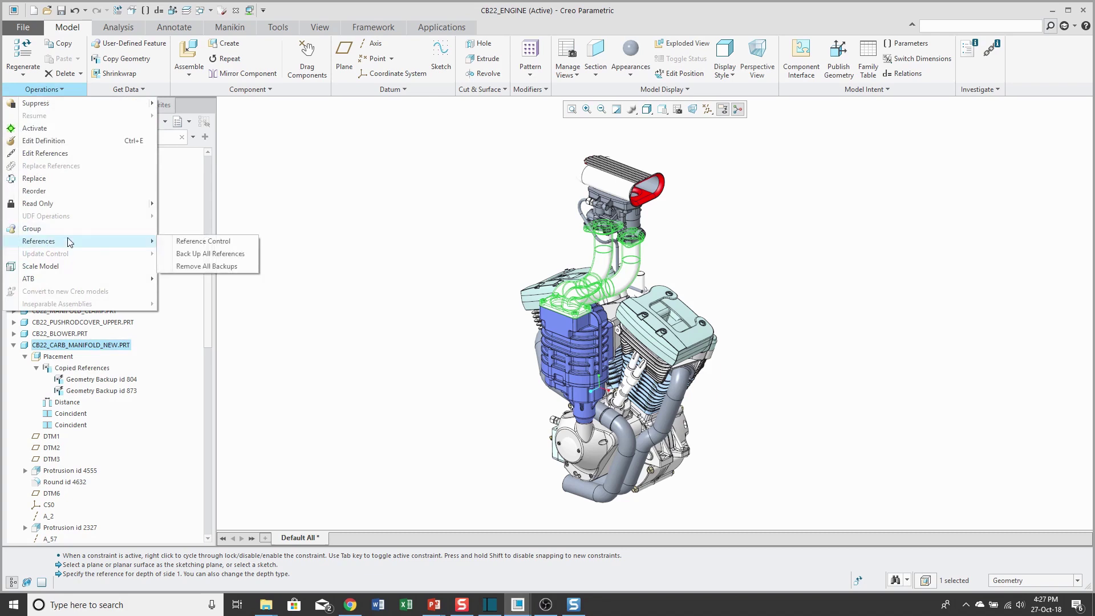
left_click(223, 267)
left_click(624, 326)
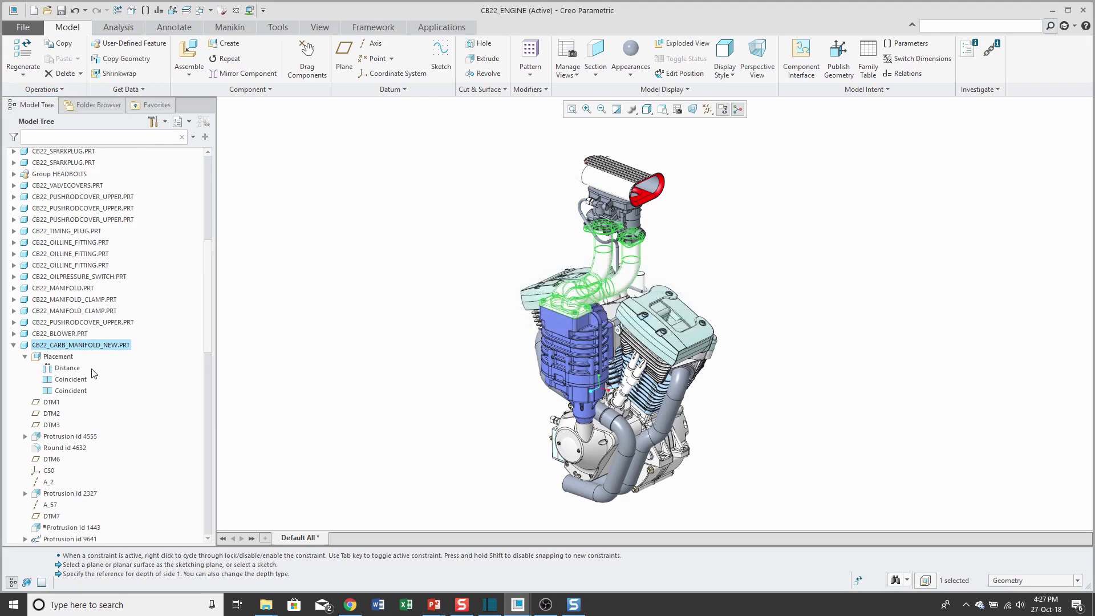
left_click(383, 361)
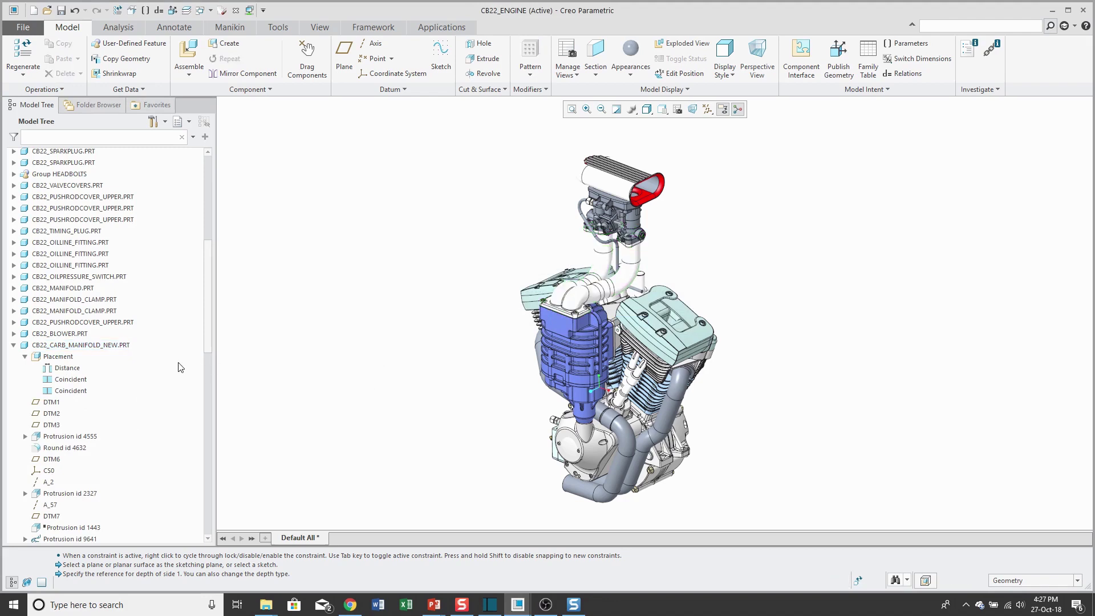
left_click(14, 346)
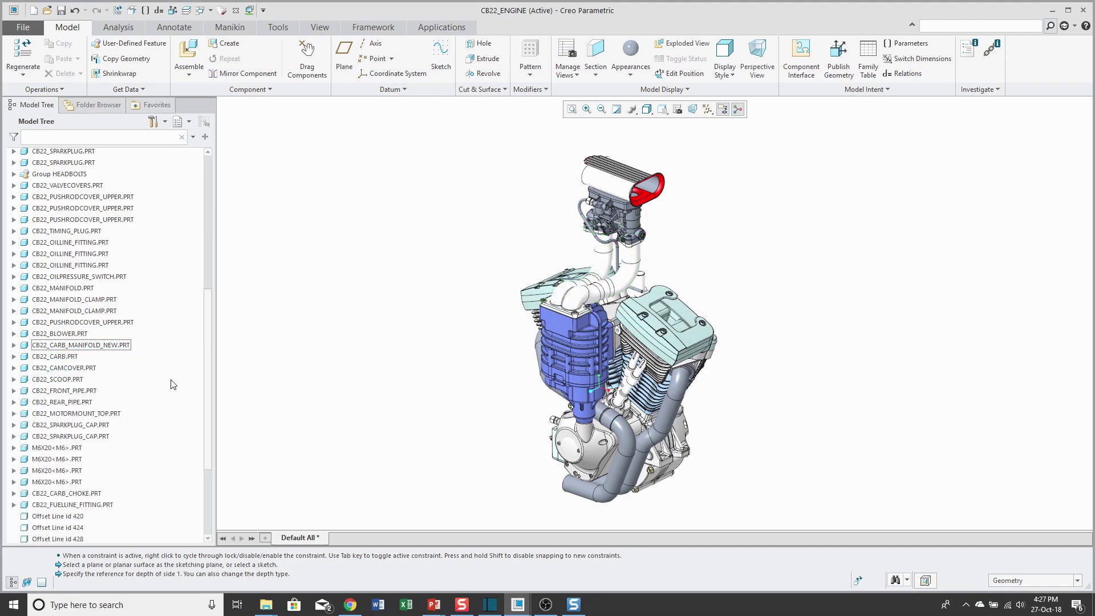
Step: Examine the reference control settings of CB22_ENGINE.ASM, including its placement and feature backup options, and close them without changes
scroll(258, 280, "down", 5)
scroll(258, 280, "up", 5)
left_click_drag(208, 311, 208, 177)
left_click(65, 157)
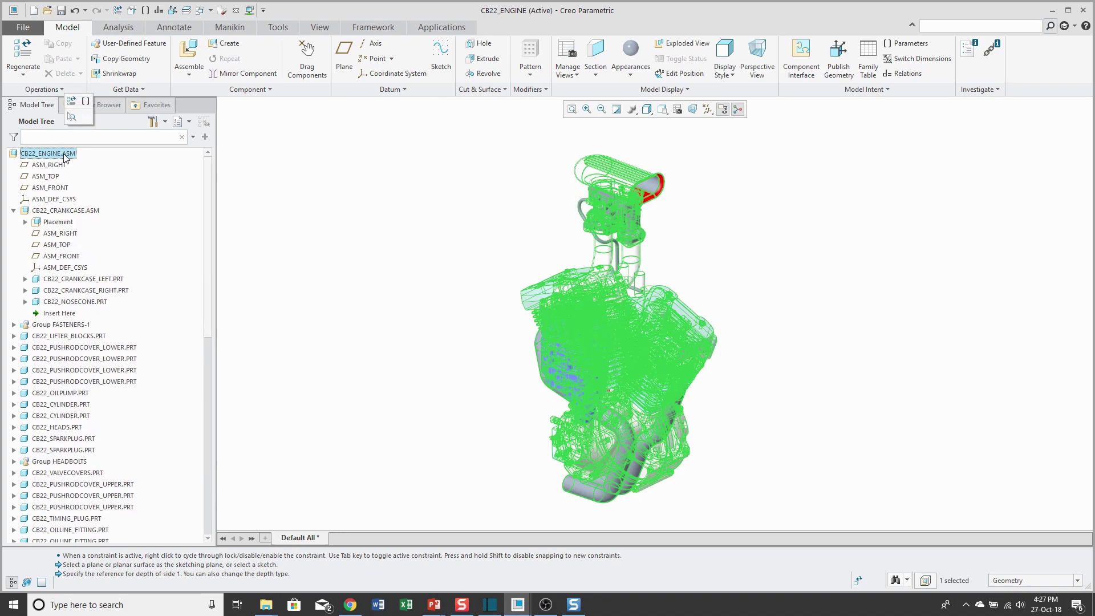
right_click(65, 157)
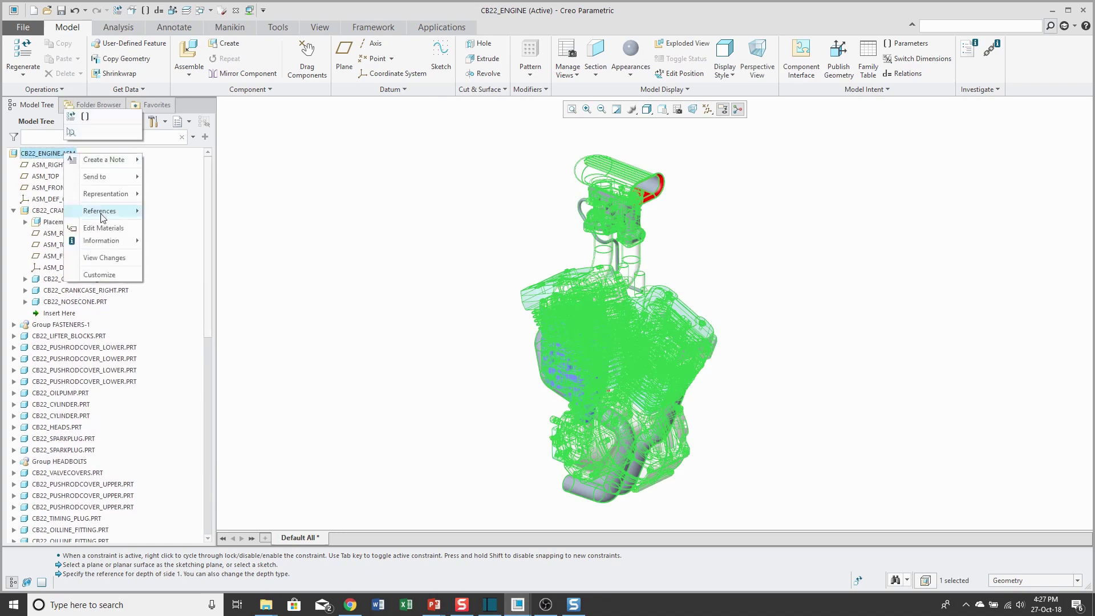
mouse_move(134, 211)
left_click(185, 211)
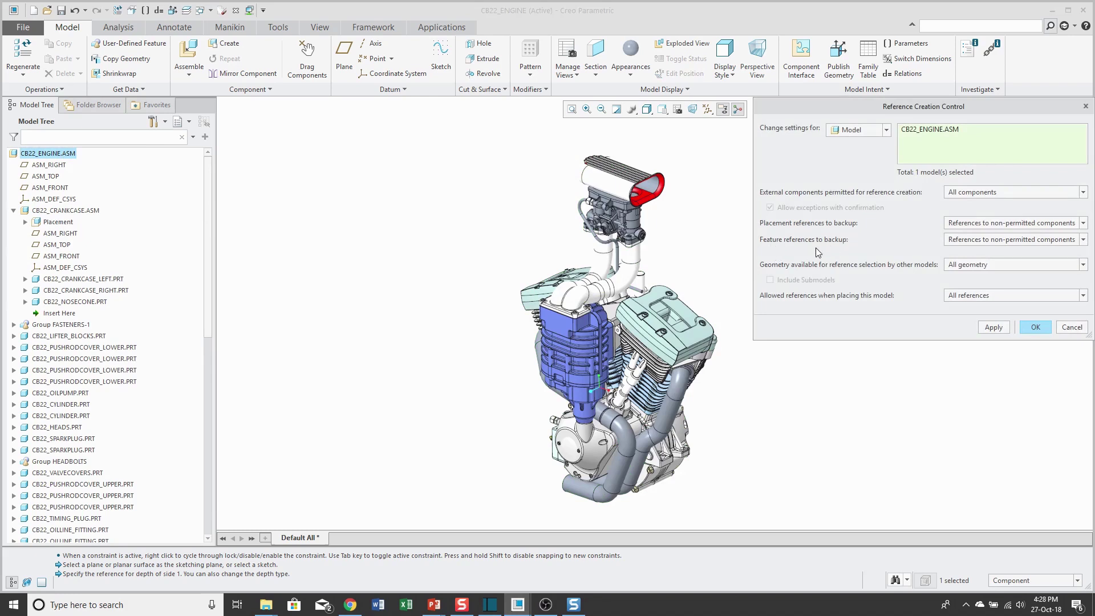
left_click(1073, 329)
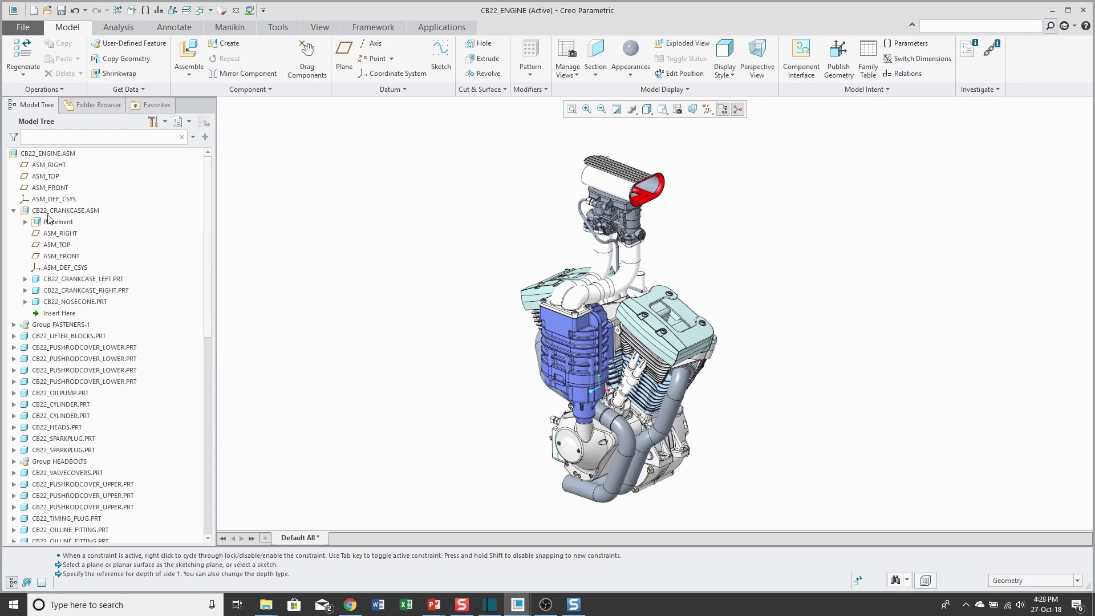
Step: Create a solid part in the engine assembly by copying mcae_part_std.prt, and place it with the Default constraint
left_click(14, 211)
left_click_drag(206, 227, 358, 367)
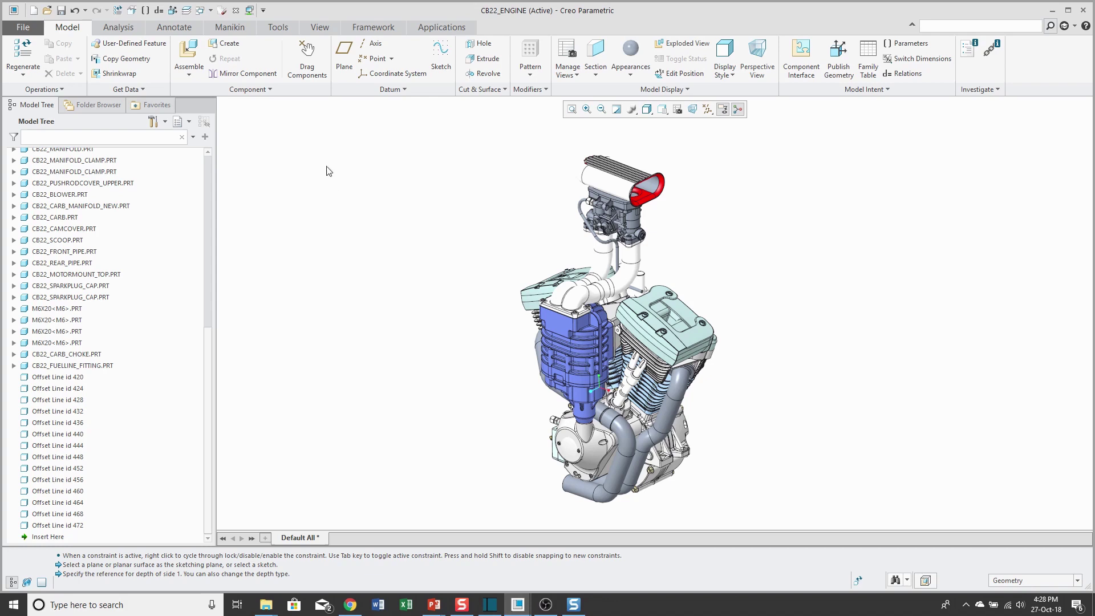
left_click(229, 46)
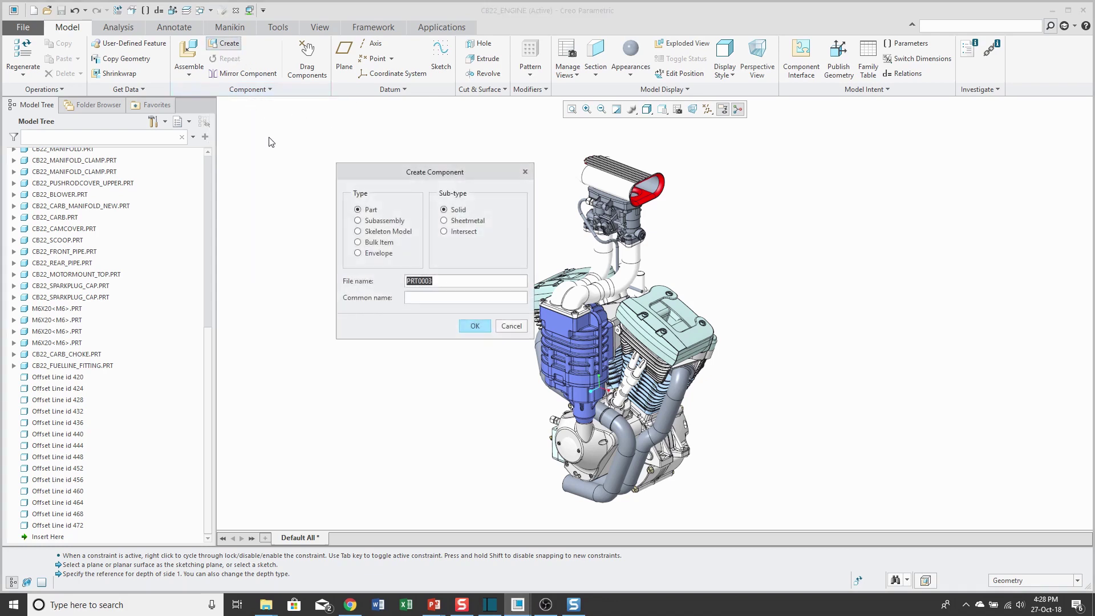
left_click(475, 326)
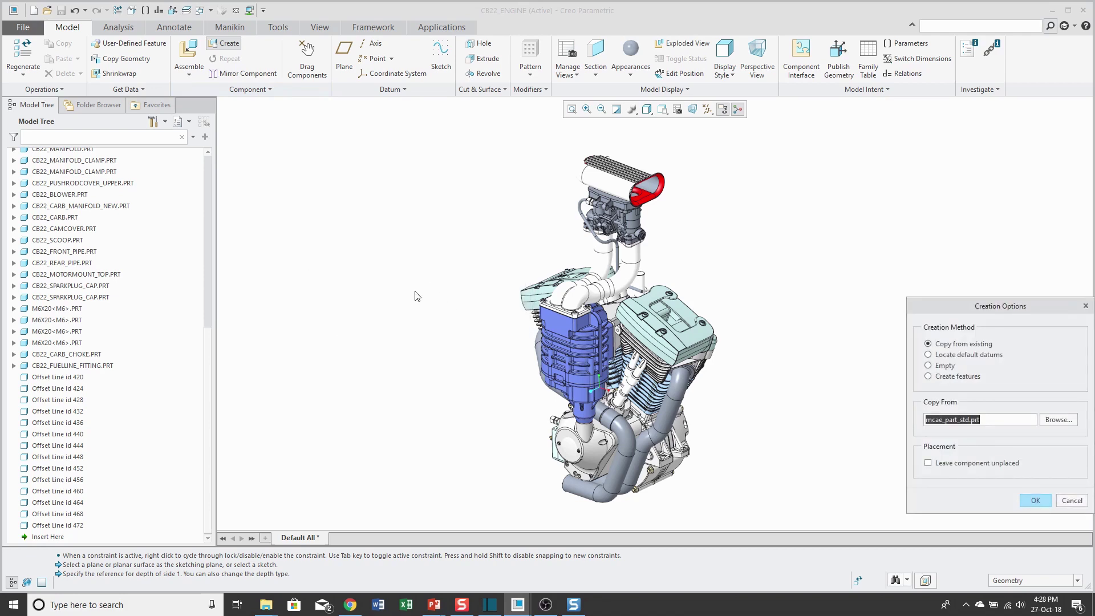
left_click(1036, 500)
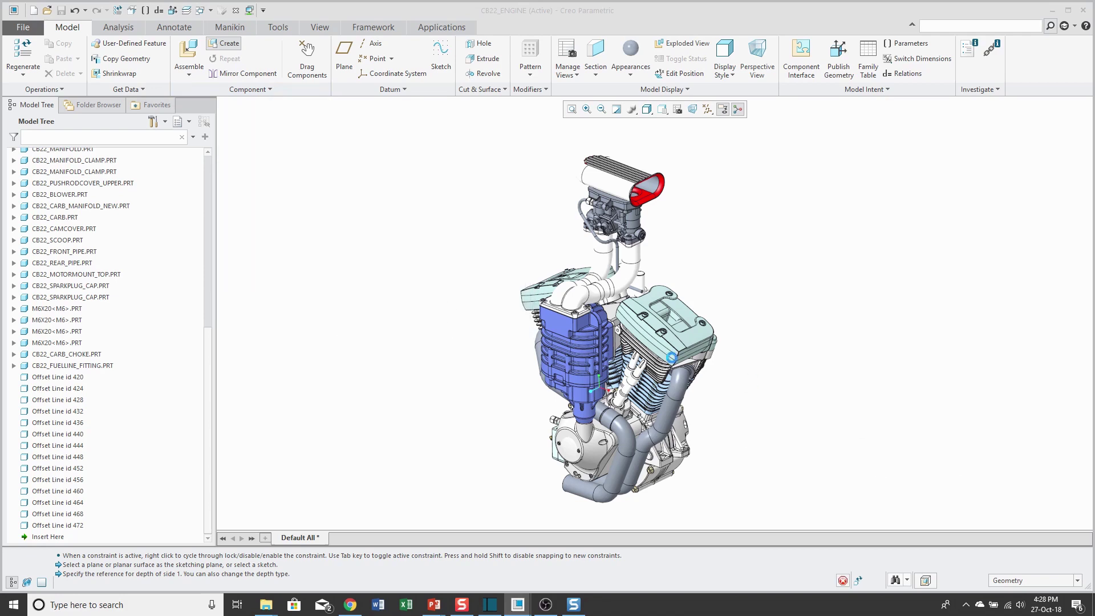
right_click(410, 264)
left_click(436, 384)
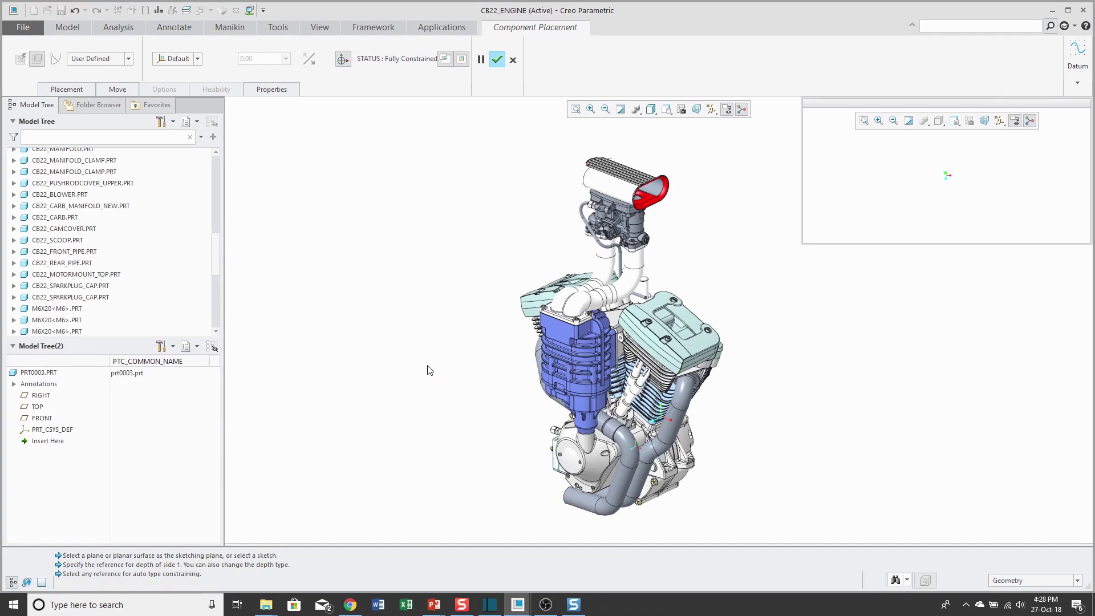
middle_click(383, 260)
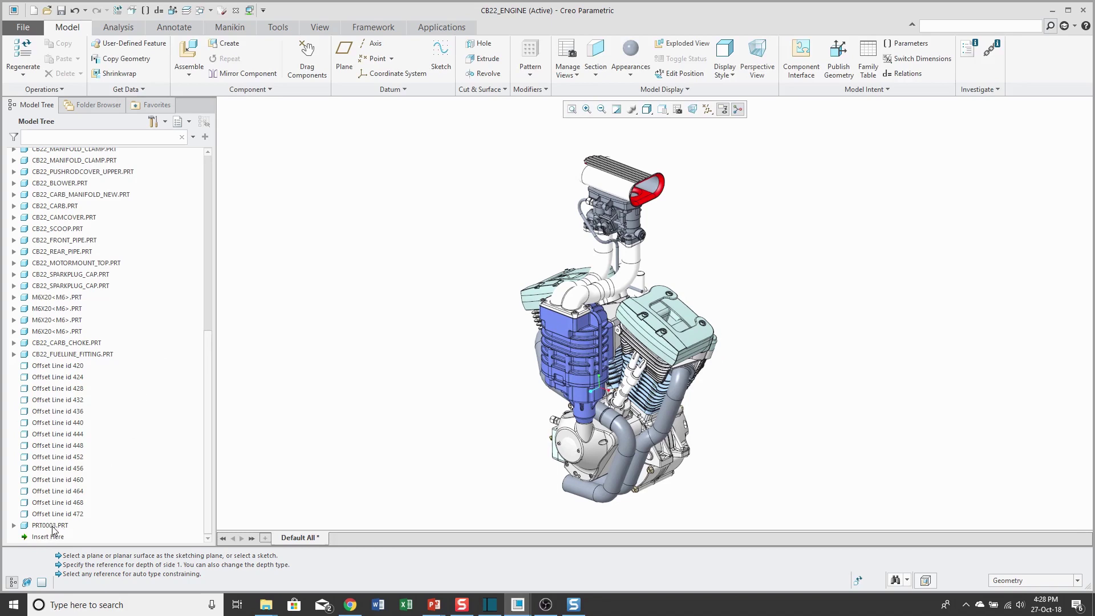
Step: Set the feature references to back up for PRT0003.PRT to References to other models in its reference control settings
left_click(52, 526)
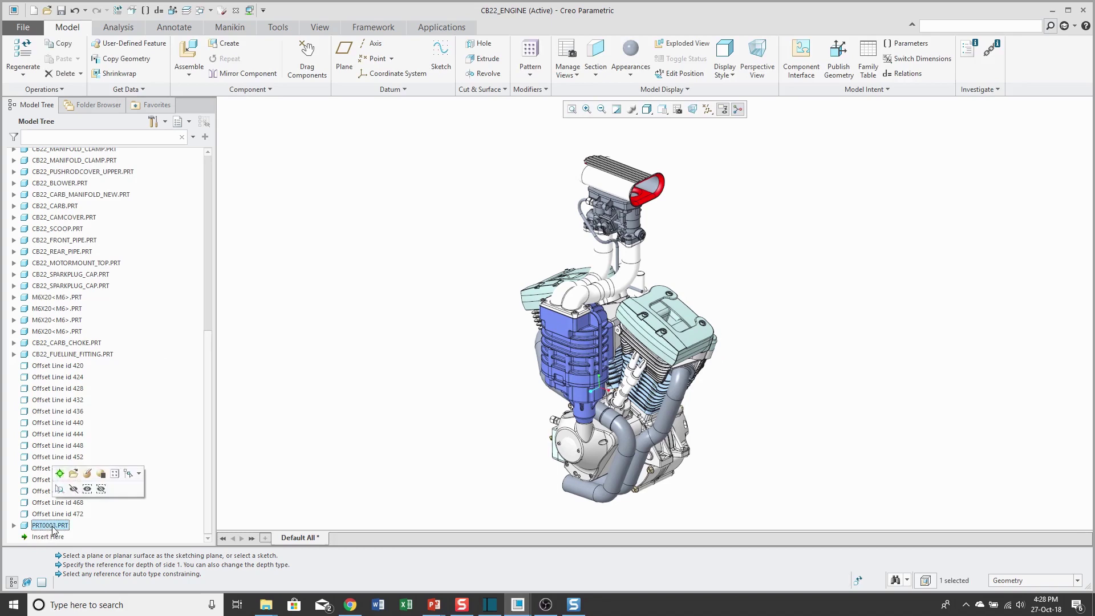
right_click(52, 527)
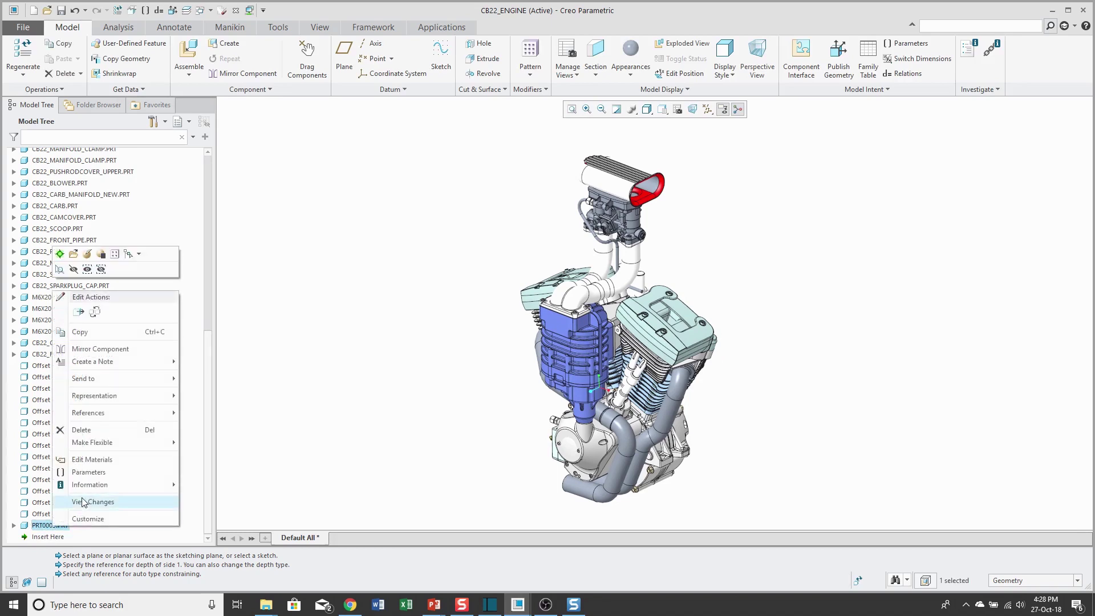
mouse_move(163, 415)
left_click(207, 416)
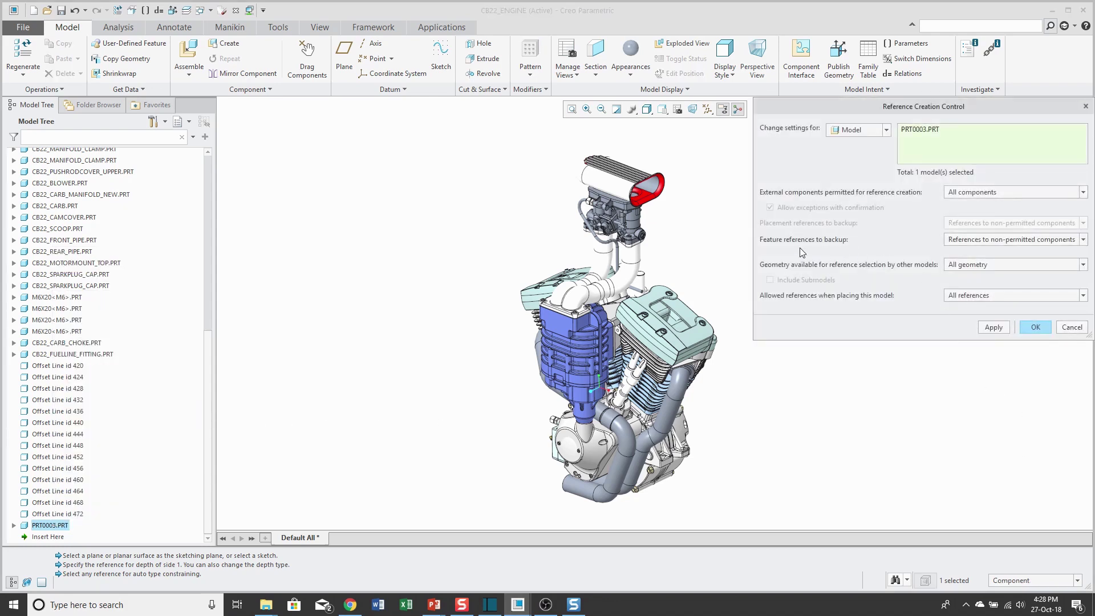
left_click(1011, 240)
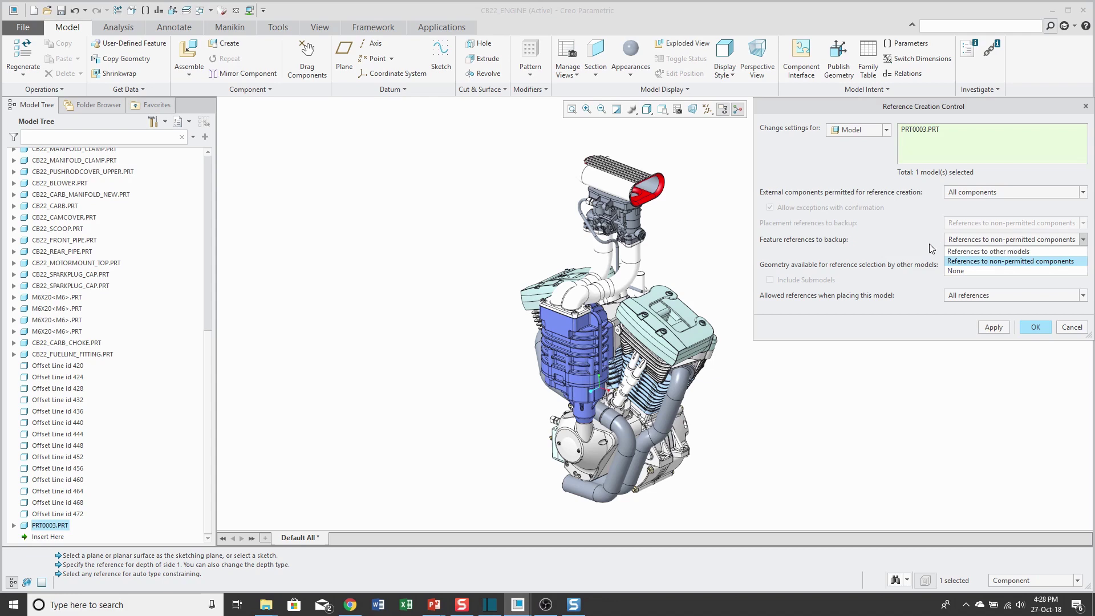
left_click(962, 254)
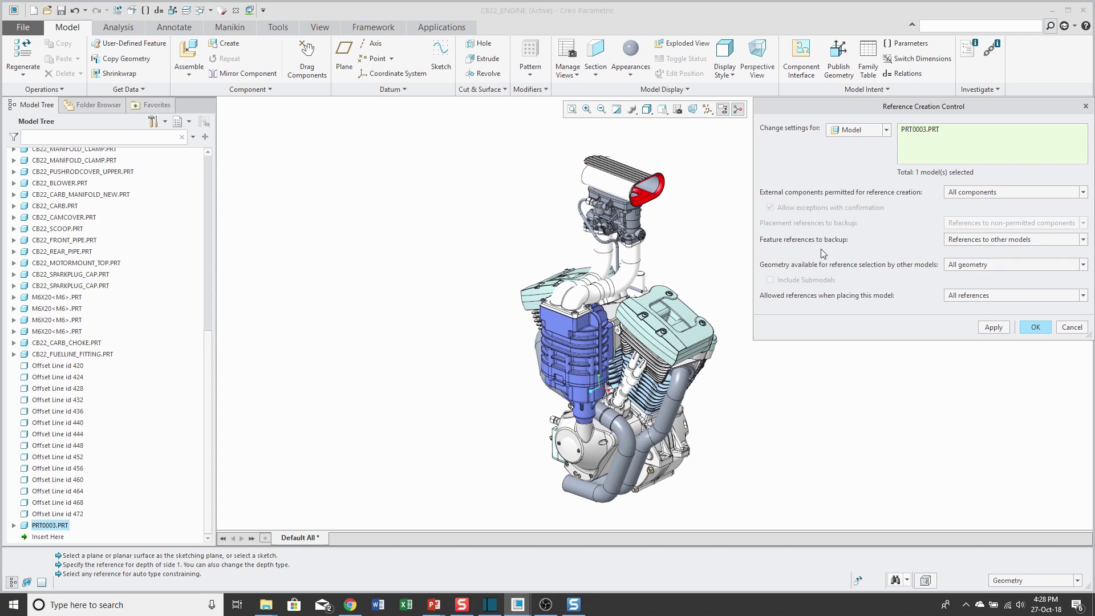
left_click(1035, 328)
Step: Activate PRT0003.PRT within the assembly for modelling near the top of the blue blower housing
scroll(587, 331, "down", 5)
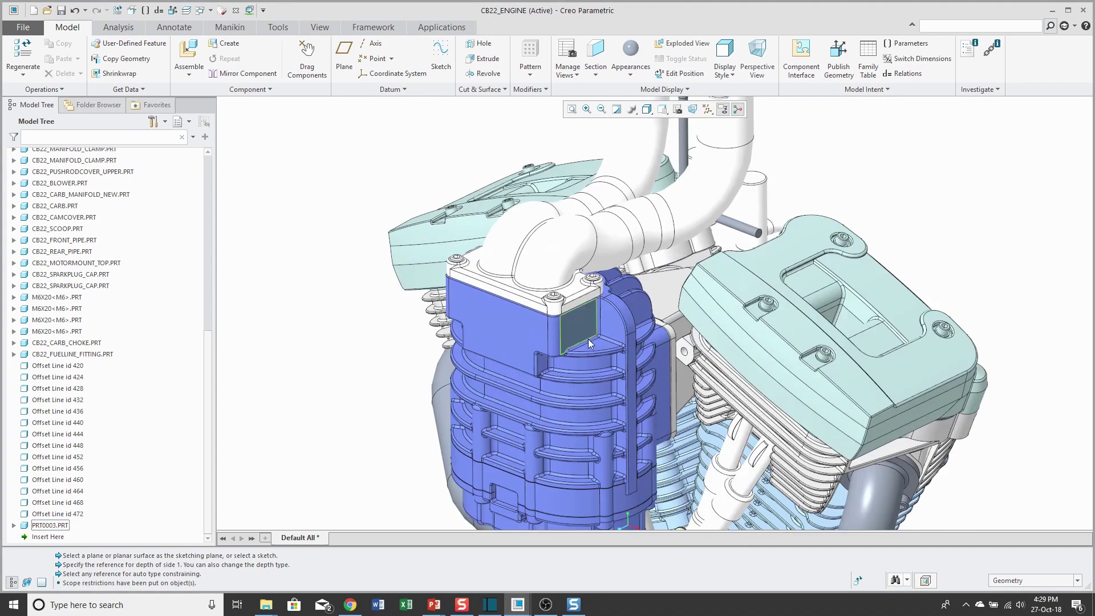
scroll(588, 339, "down", 2)
right_click(57, 527)
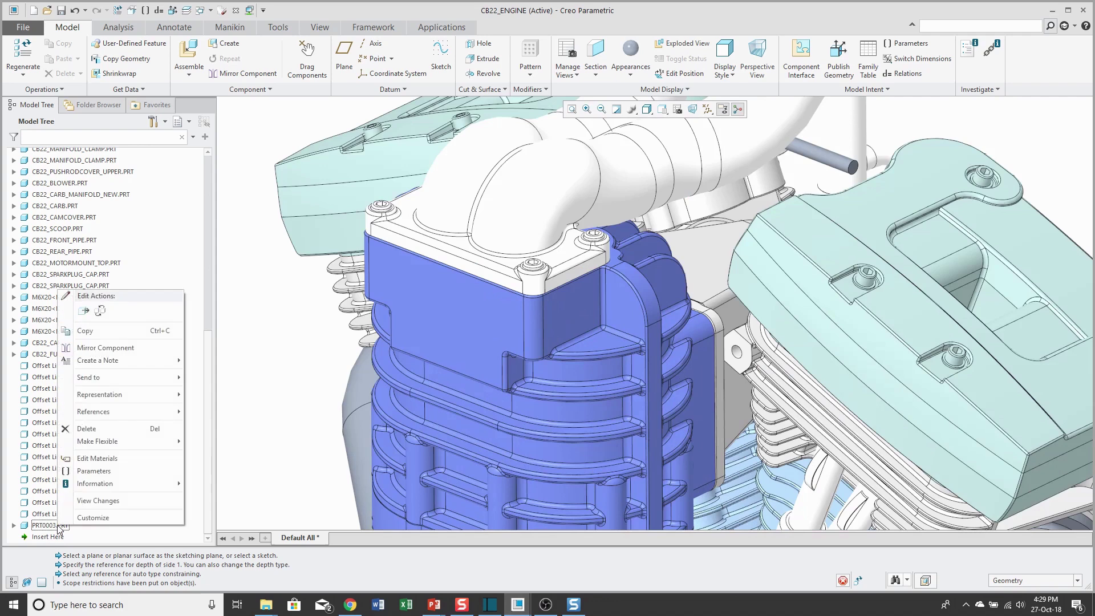
left_click(63, 251)
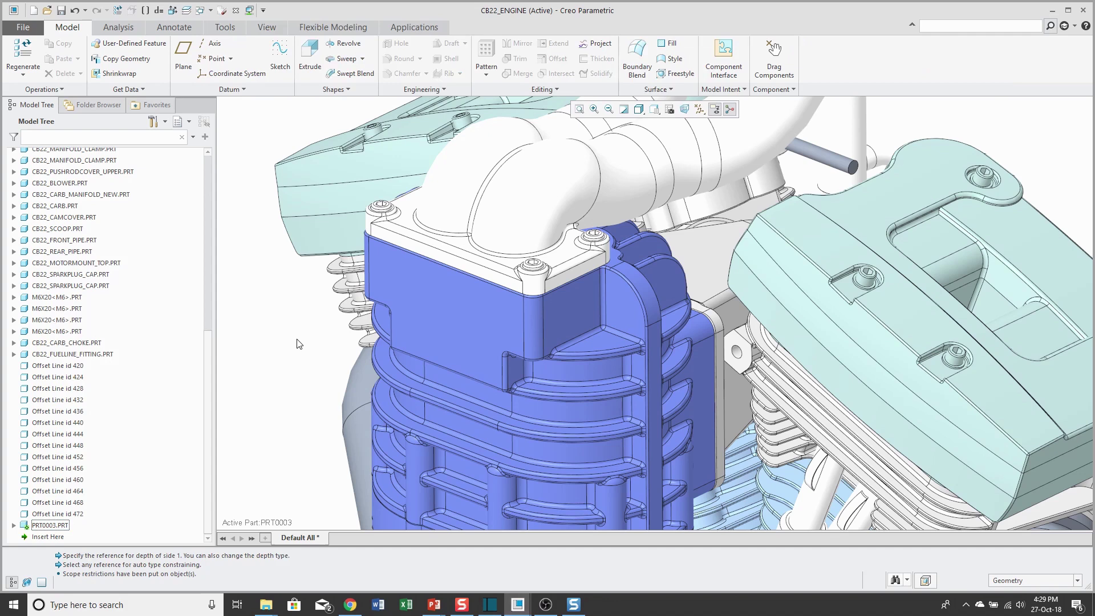
Step: Sketch a small circle in PRT0003.PRT on the flat top face of the blower housing's uppermost fin, and finish the sketch
left_click(14, 524)
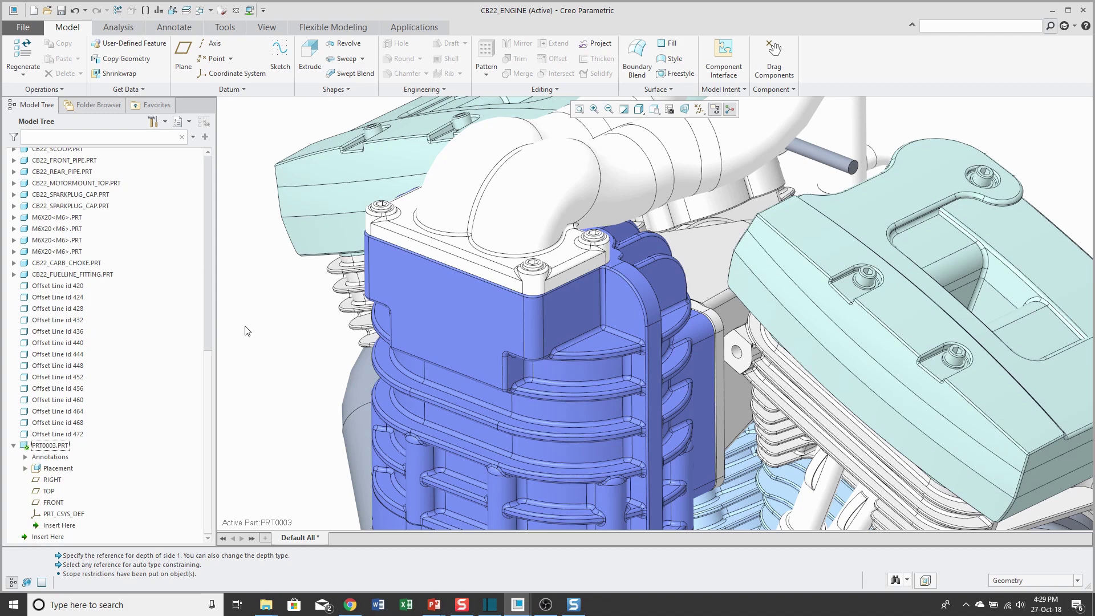
left_click(280, 57)
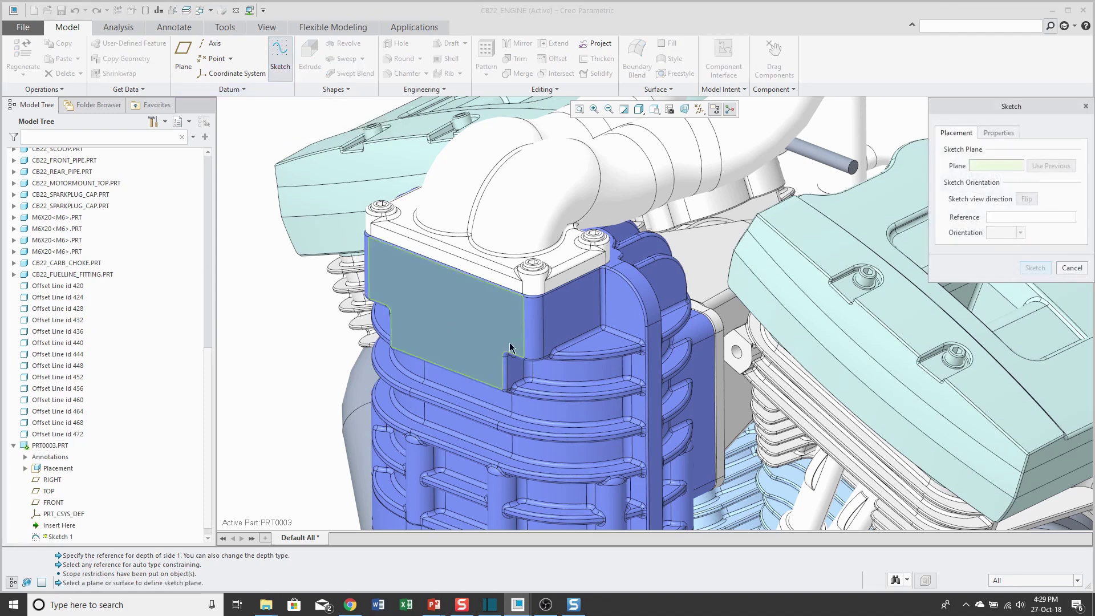
left_click(598, 341)
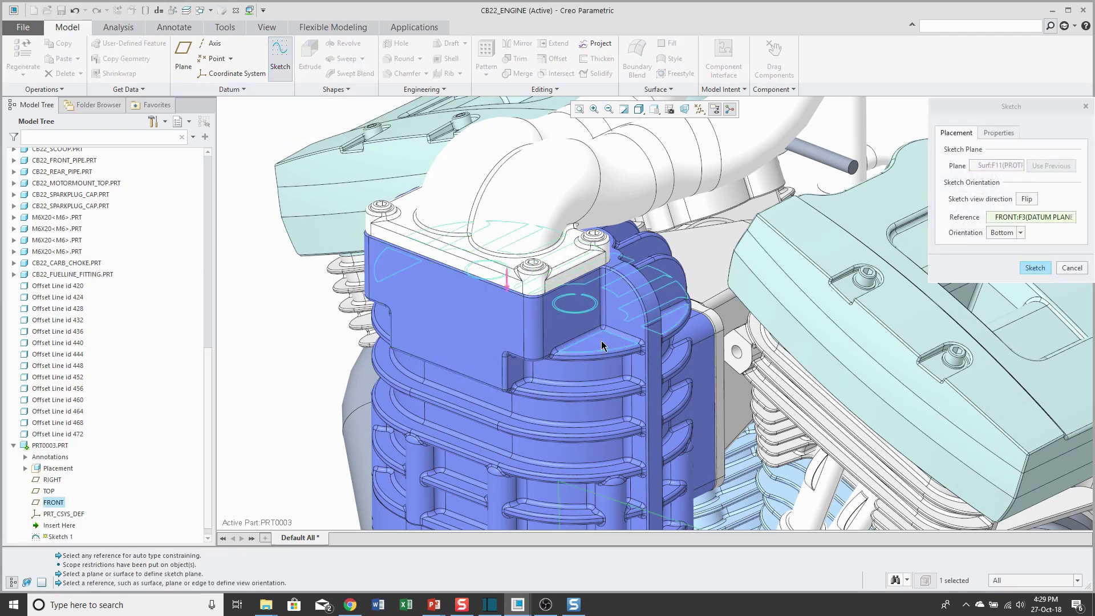
middle_click(601, 340)
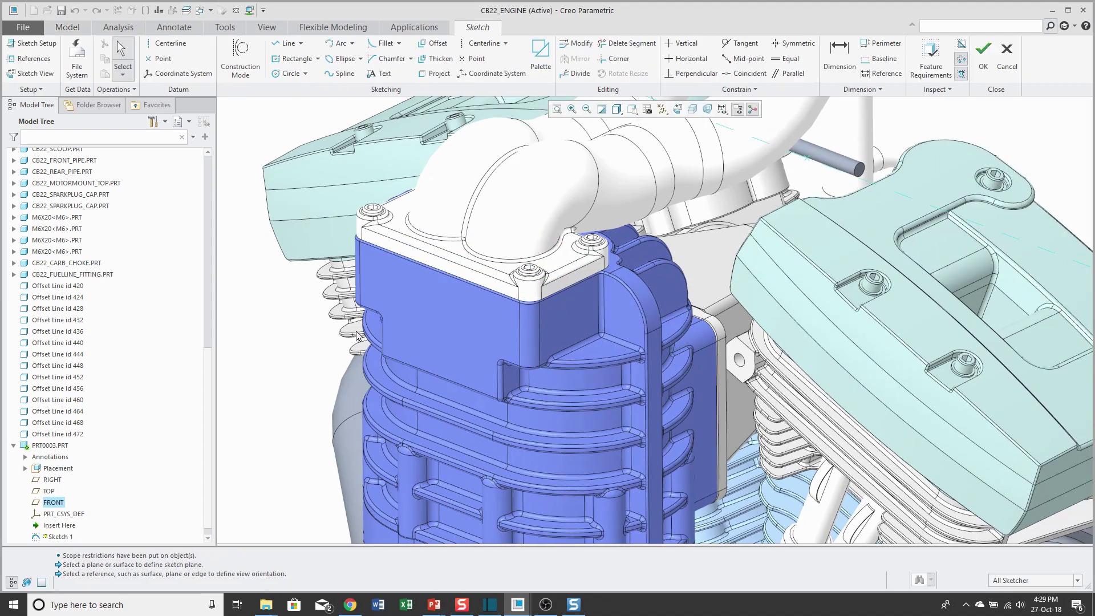
right_click(274, 338)
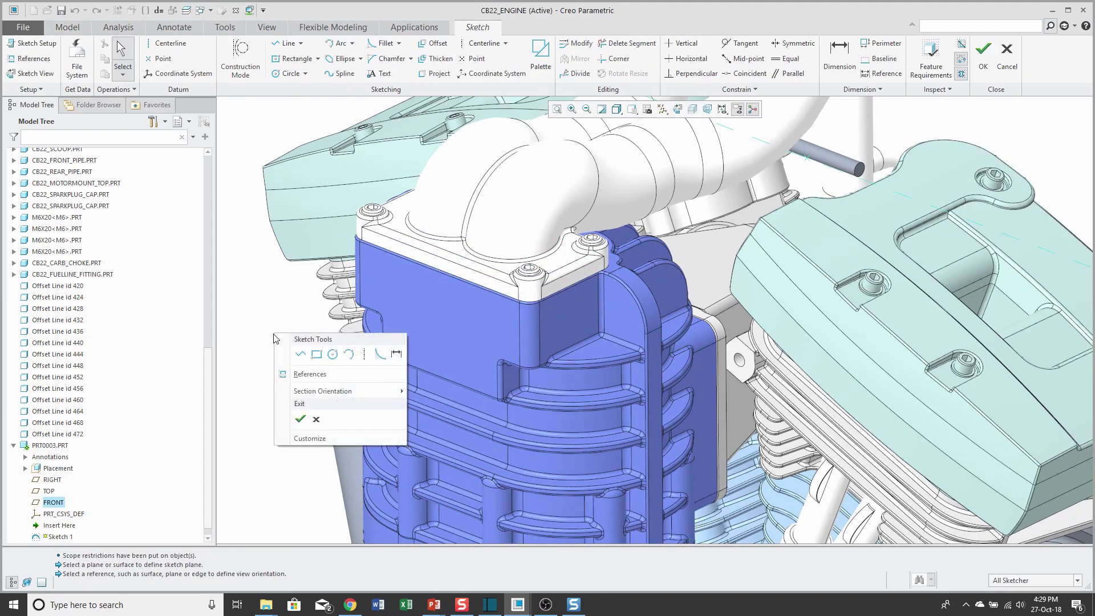
left_click(334, 360)
left_click(602, 348)
left_click(602, 358)
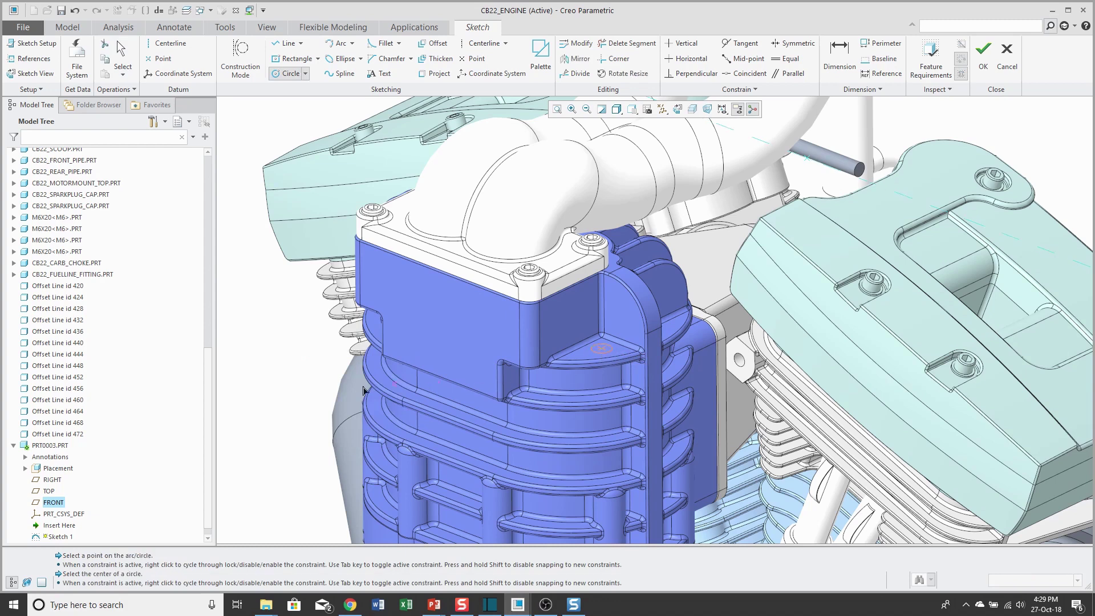
middle_click(287, 359)
right_click(287, 357)
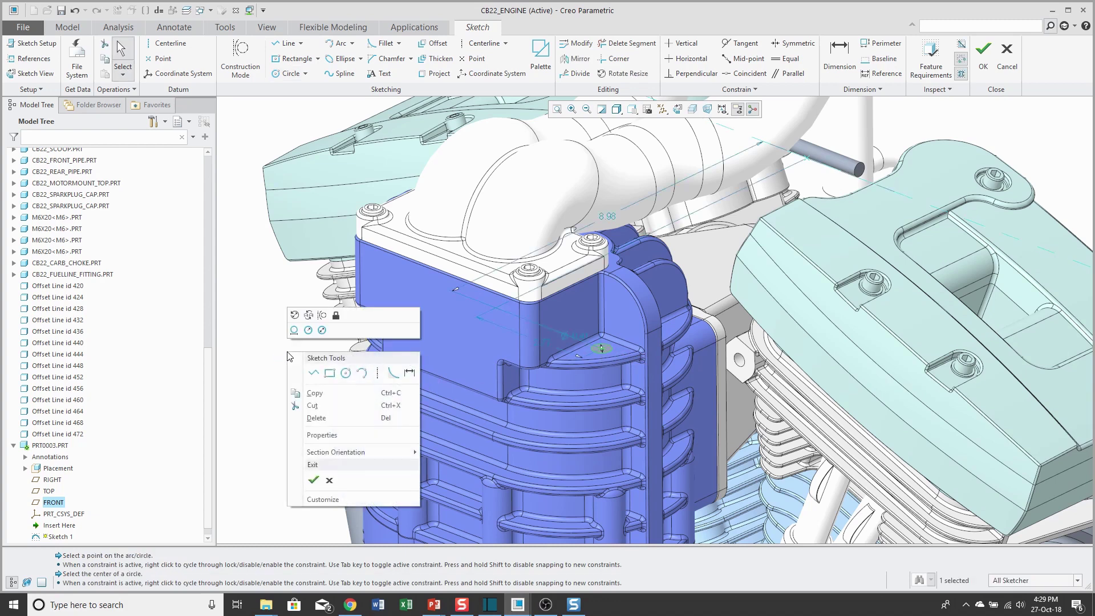
left_click(312, 478)
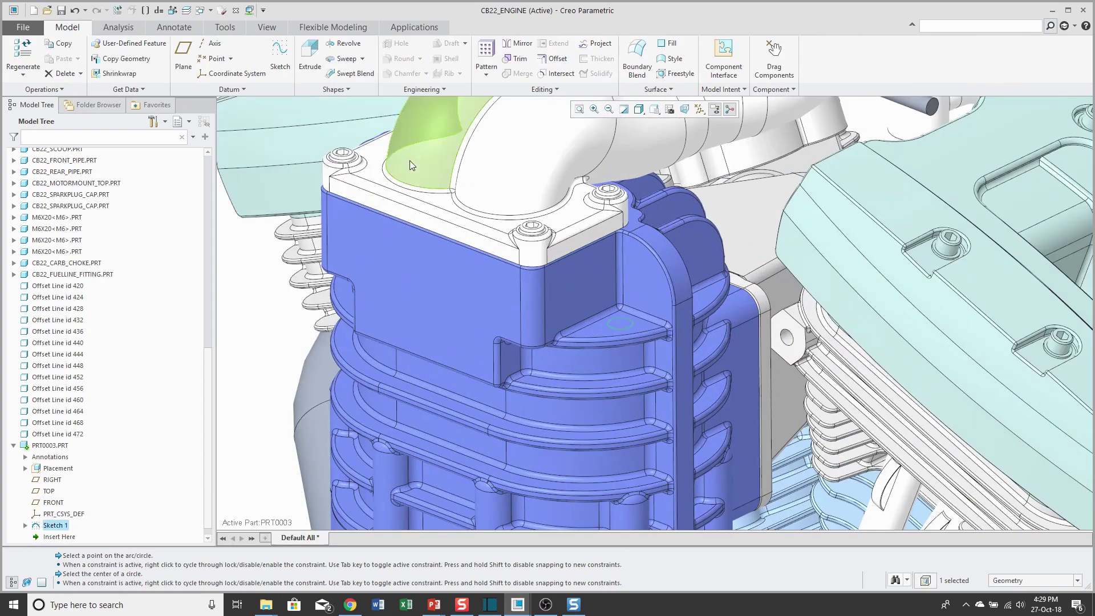
Step: Extrude the circle upward into a solid pin ending at the top face of the white flange, using the To Selected depth option
left_click(310, 54)
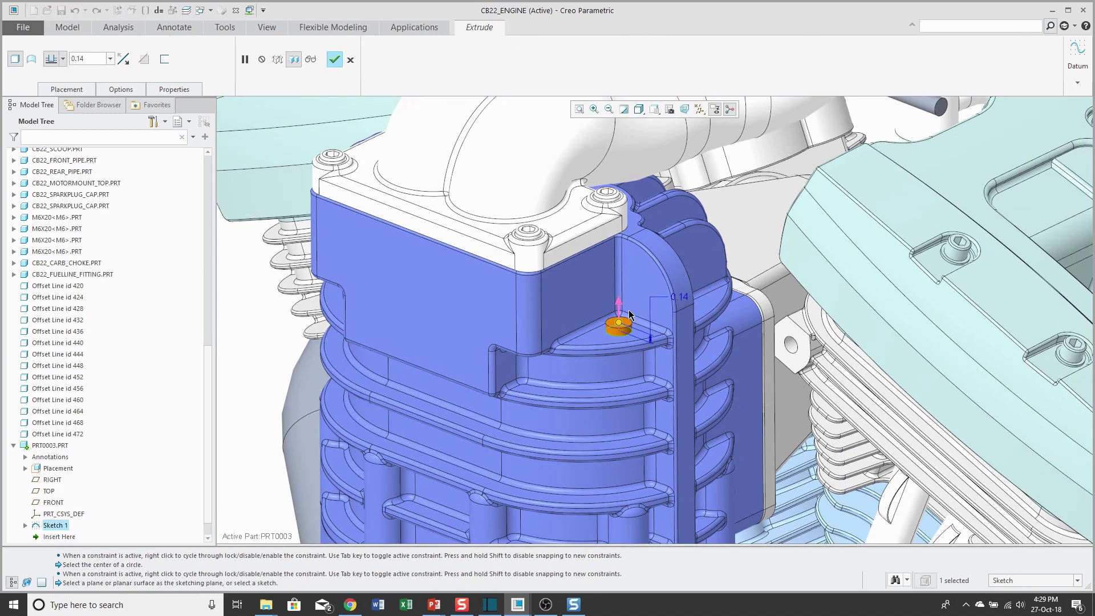
left_click_drag(620, 316, 622, 267)
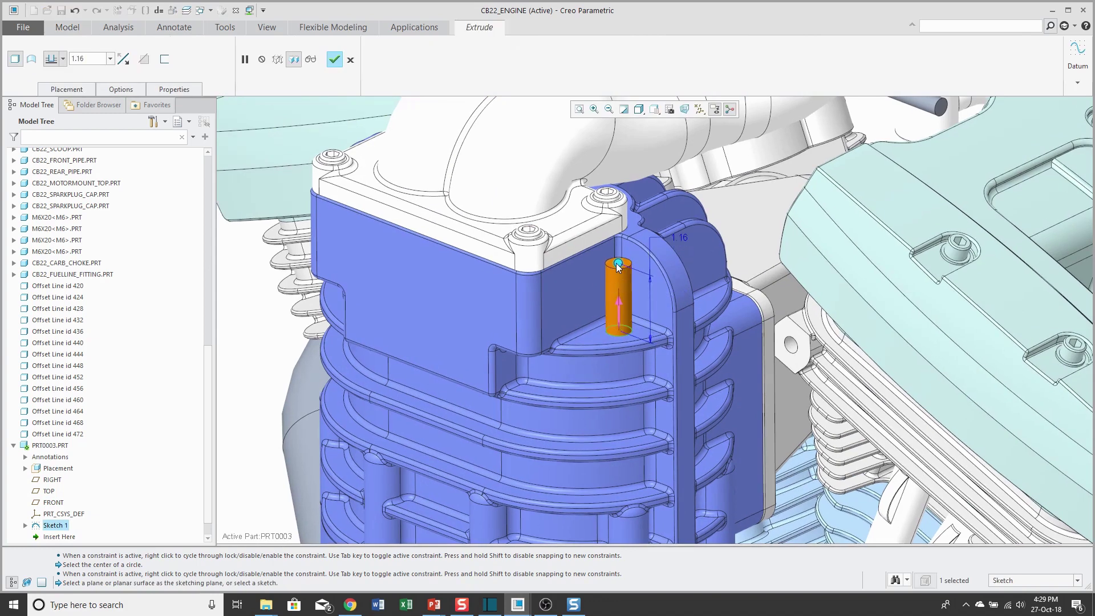
right_click(619, 267)
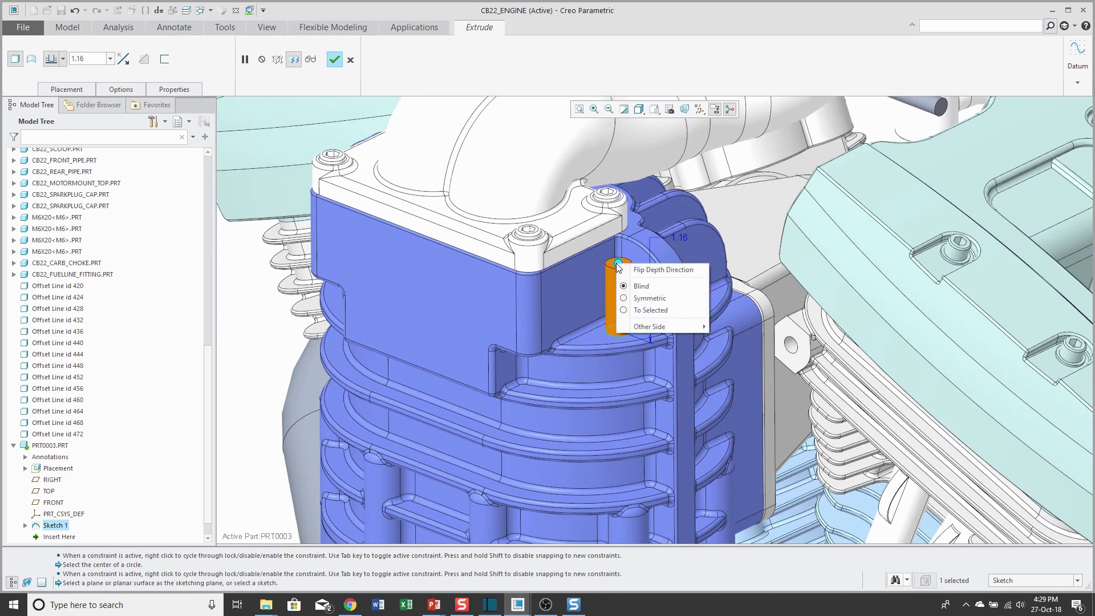
left_click(649, 315)
left_click(571, 218)
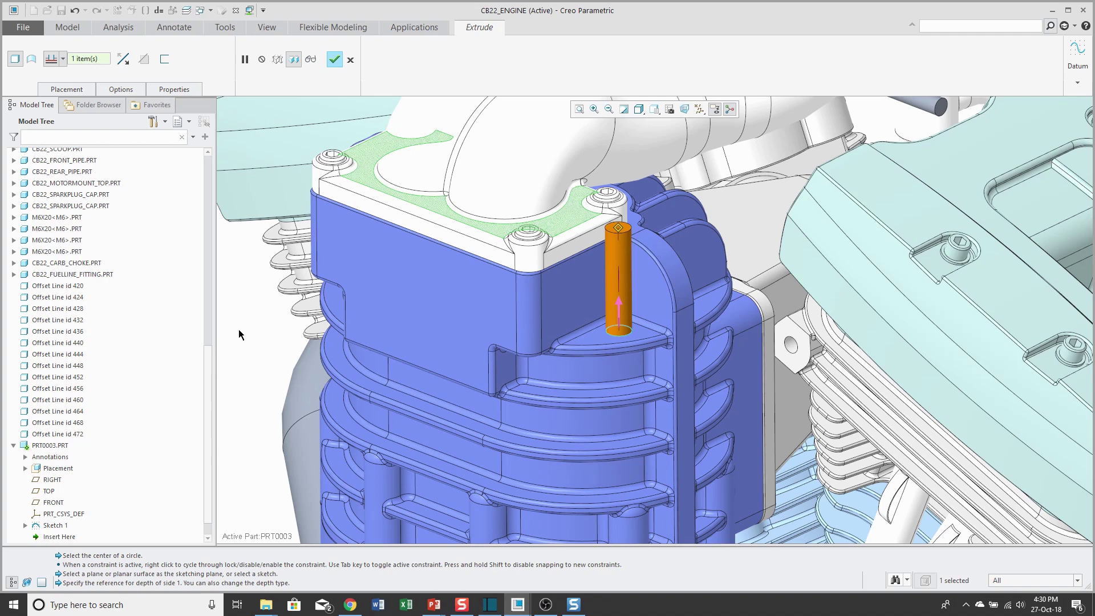
left_click(26, 525)
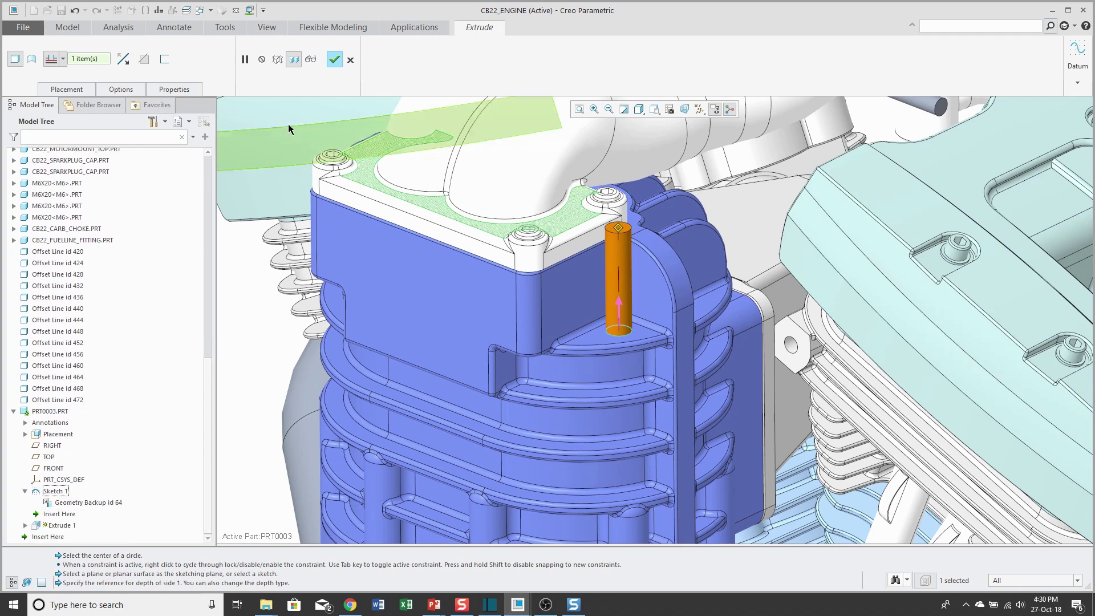
left_click(336, 61)
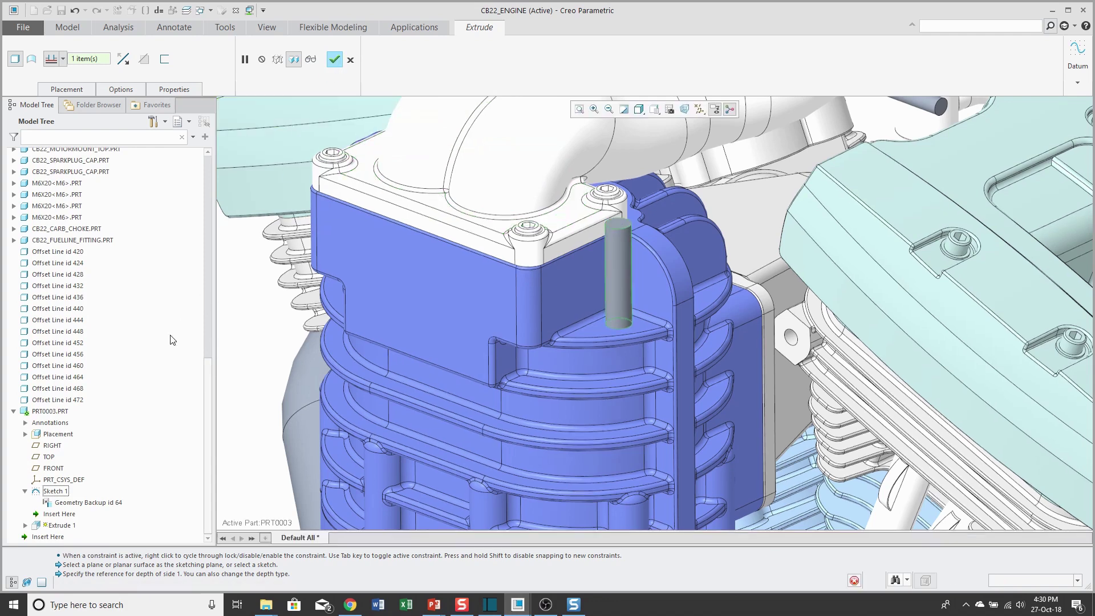
Step: Examine the geometry backup features listed under Sketch 1 and Extrude 1 of PRT0003.PRT
left_click(25, 514)
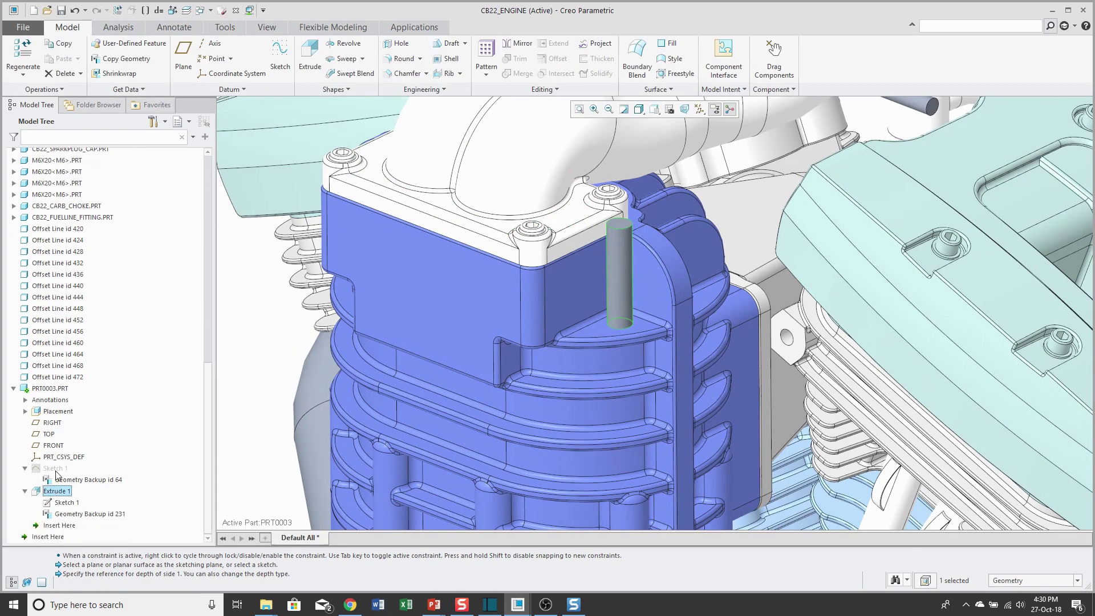
left_click(256, 454)
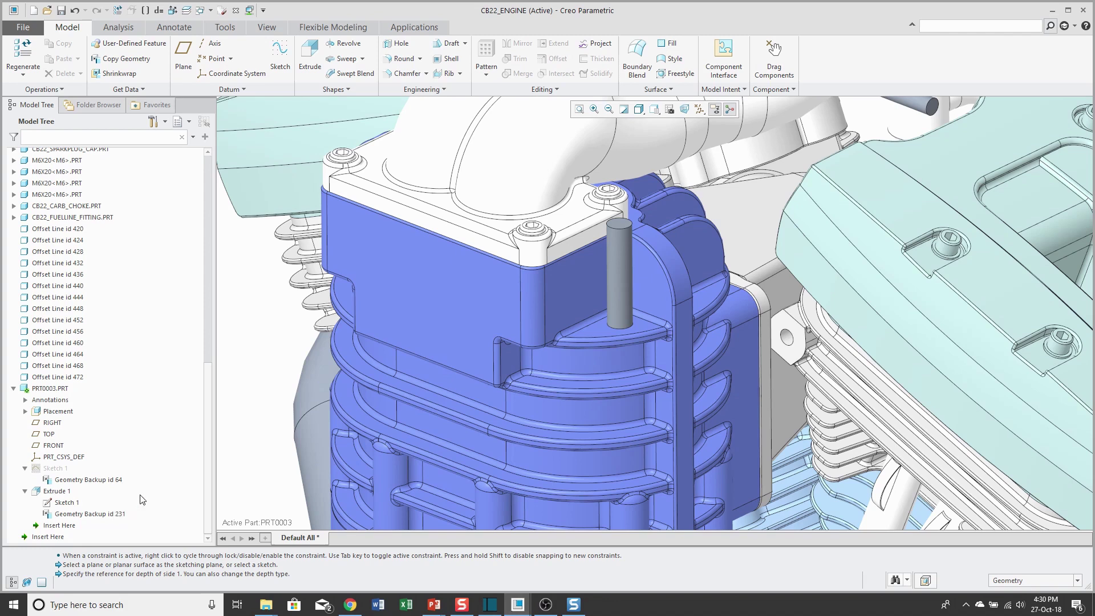
right_click(48, 389)
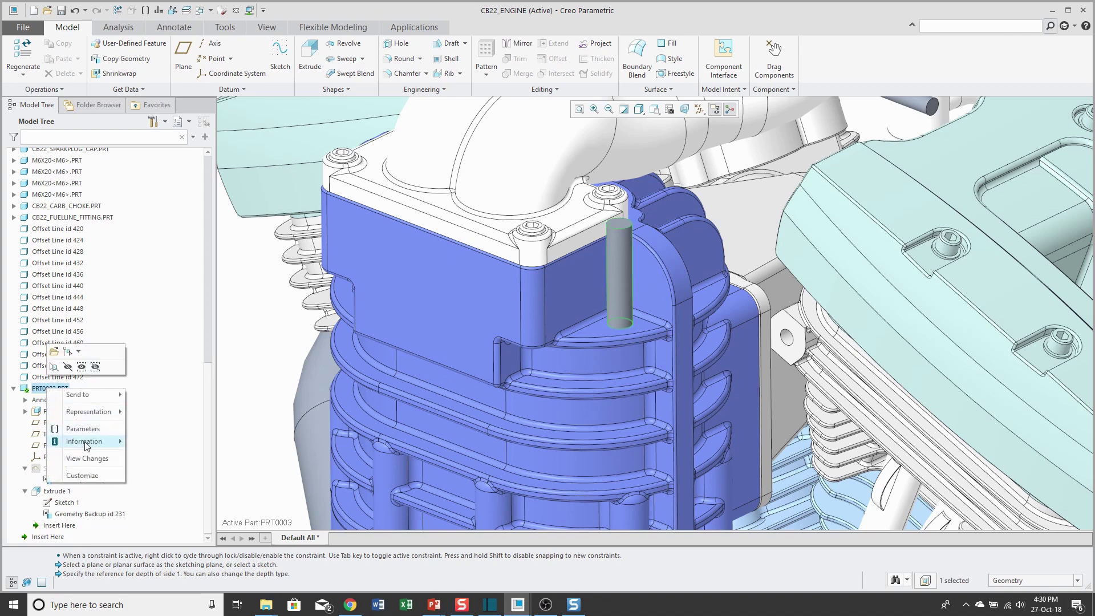
left_click(269, 395)
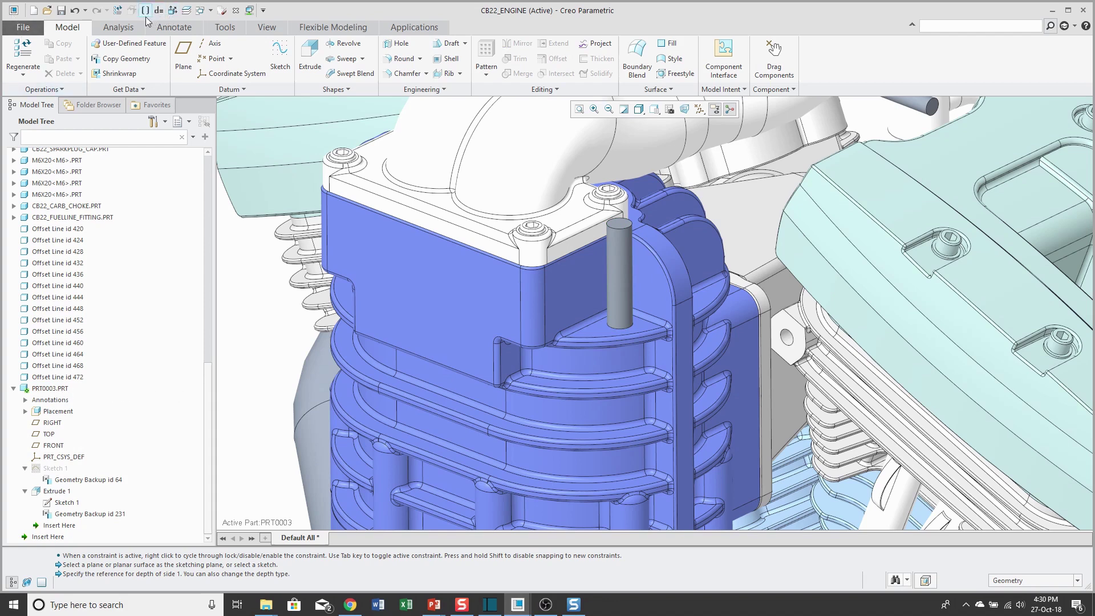
Step: Activate the top-level assembly CB22_ENGINE.ASM
left_click_drag(208, 399, 207, 192)
left_click(59, 154)
right_click(59, 152)
left_click(63, 121)
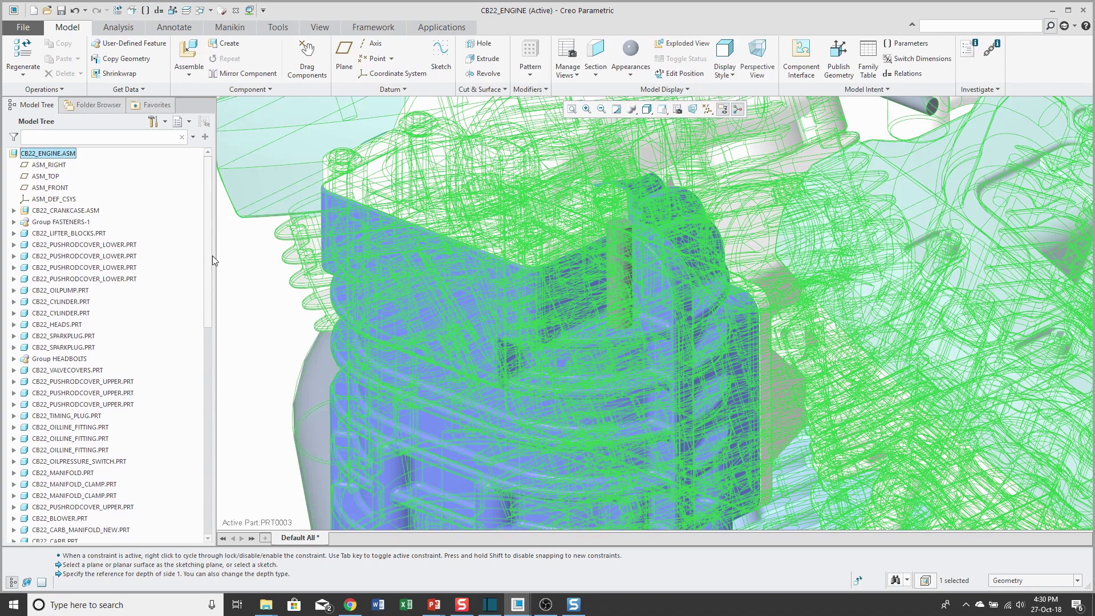
Step: Review the reference control settings of PRT0003.PRT, including its feature references to backup, and close them without changes
scroll(208, 256, "down", 12)
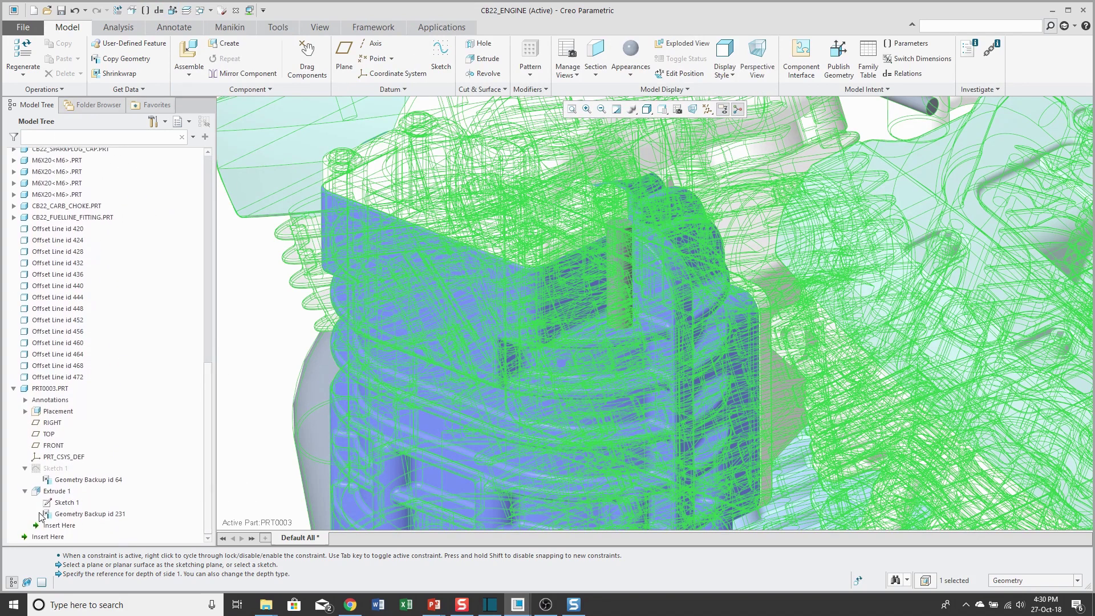
left_click(50, 389)
right_click(50, 390)
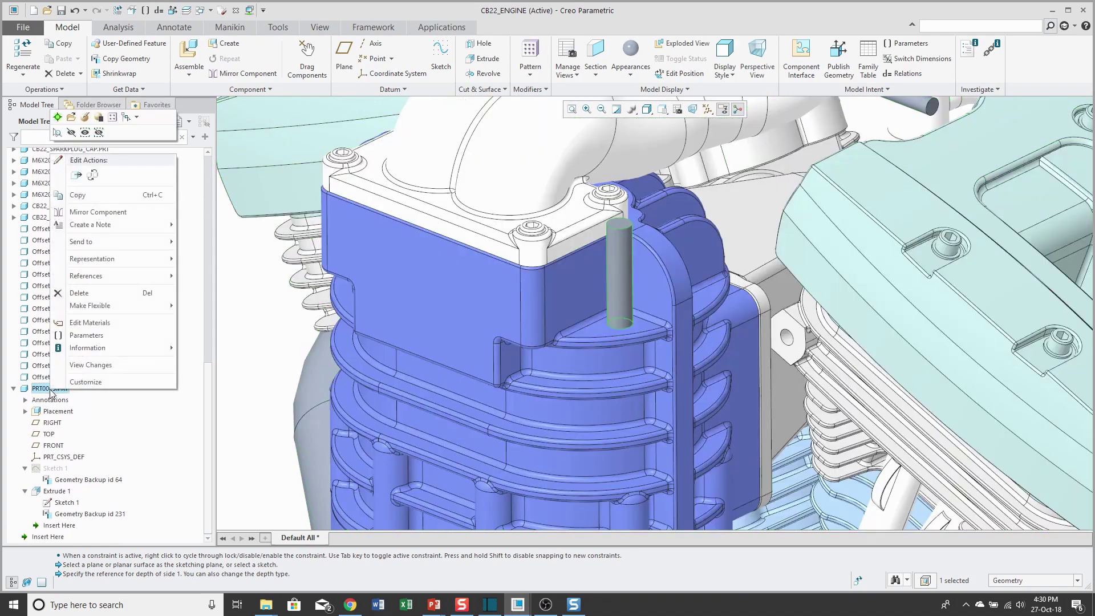
mouse_move(94, 280)
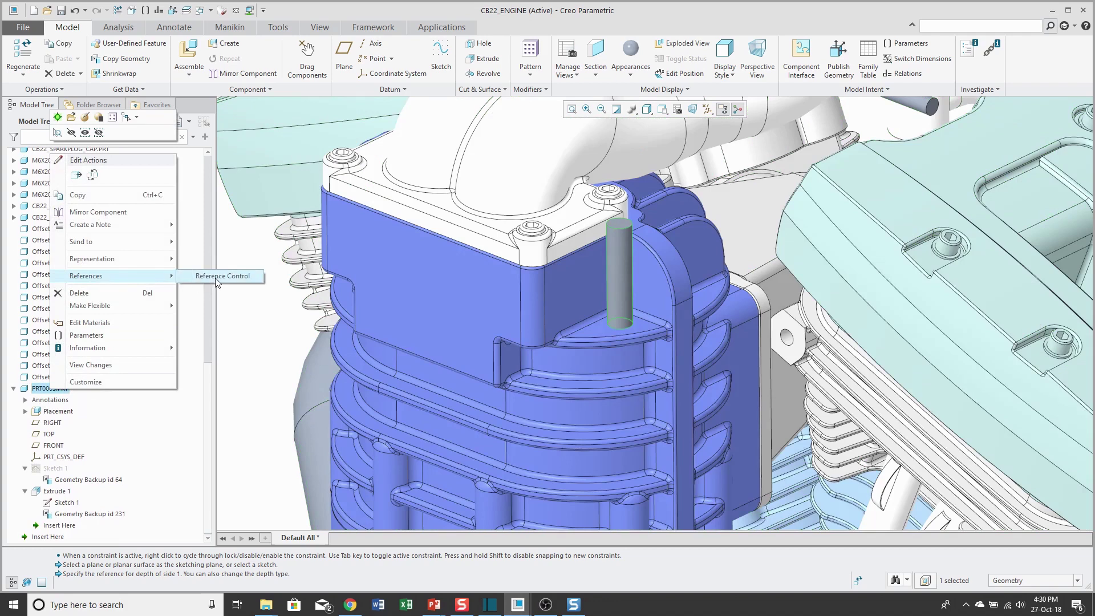
left_click(215, 278)
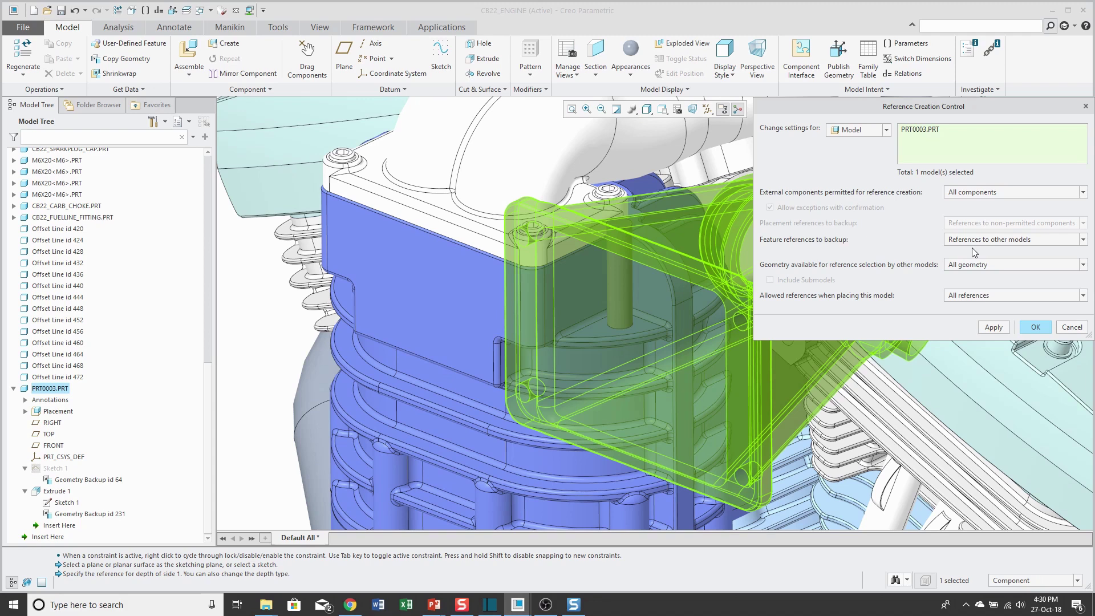
left_click(262, 354)
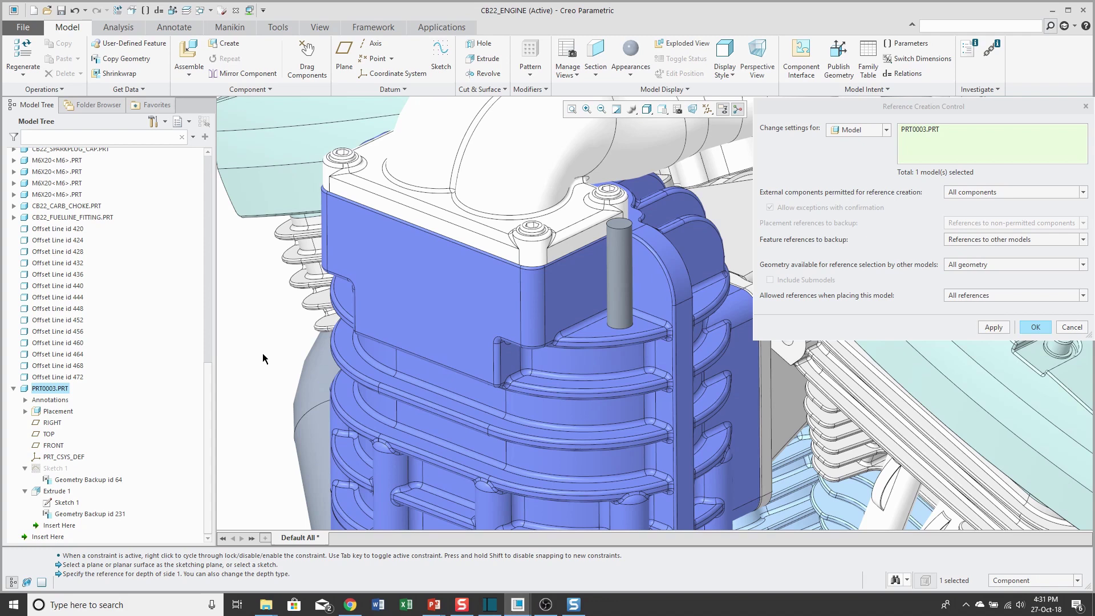
left_click(13, 389)
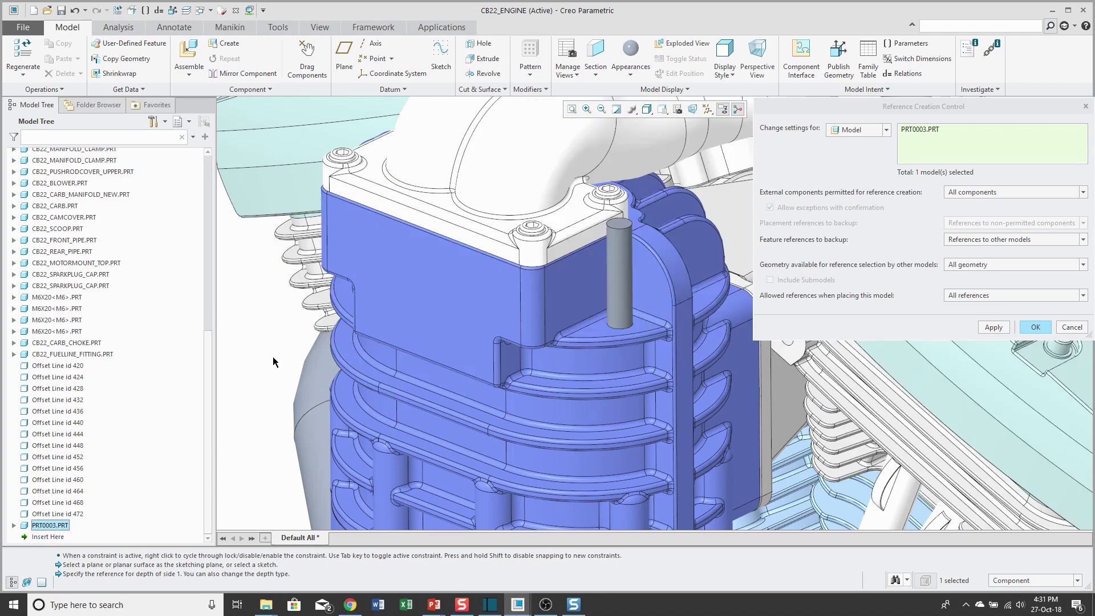
left_click(1077, 330)
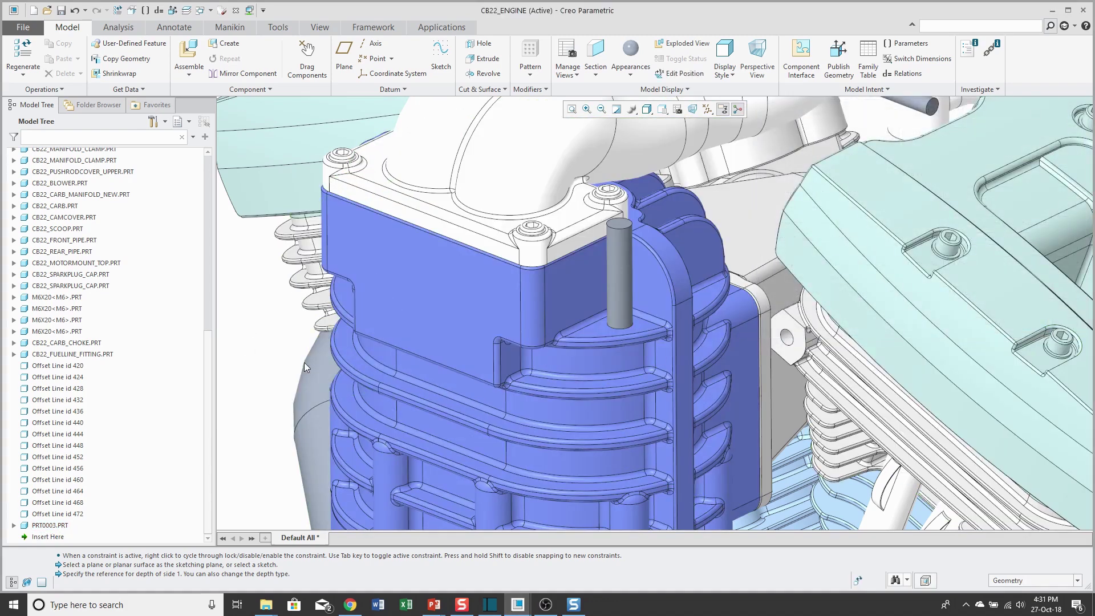
Step: Examine the reference creation and backup control settings in the Assembly options, and close the options without changes
scroll(580, 338, "down", 5)
scroll(546, 351, "down", 3)
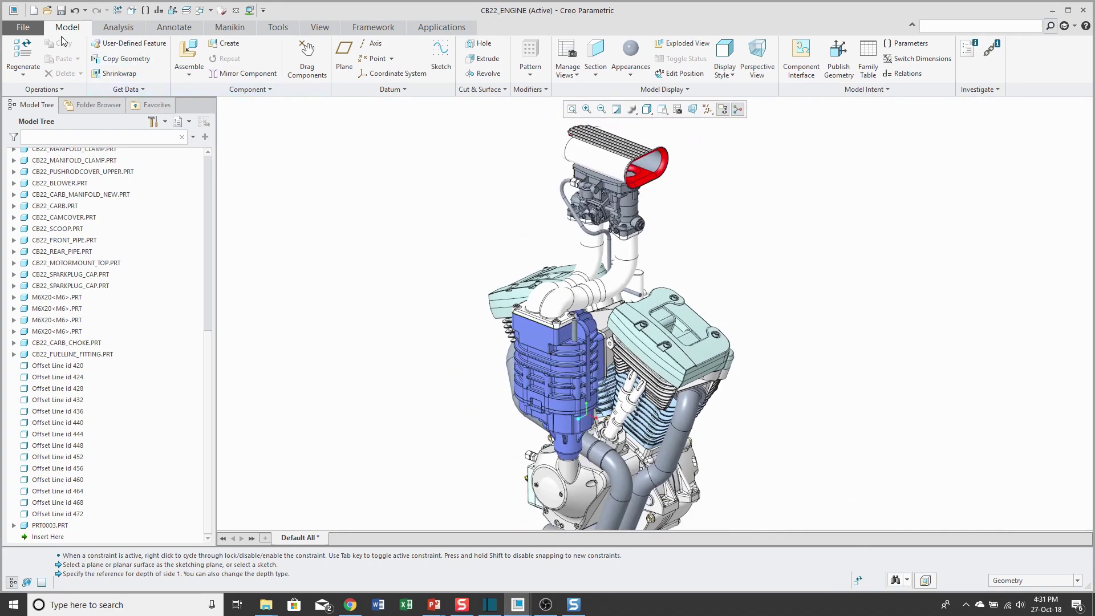
left_click(30, 29)
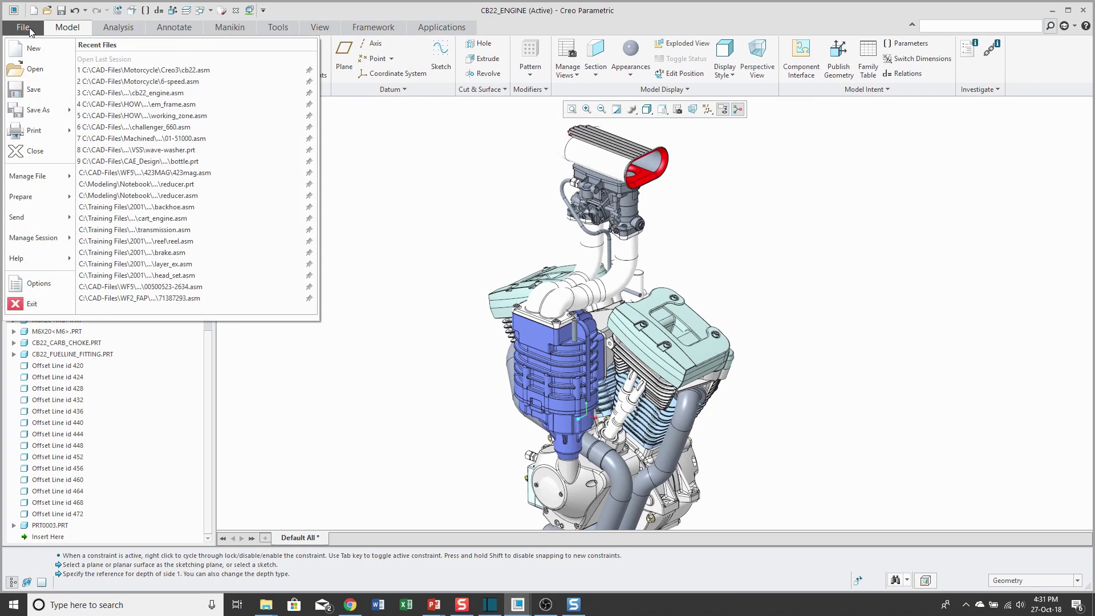
left_click(24, 280)
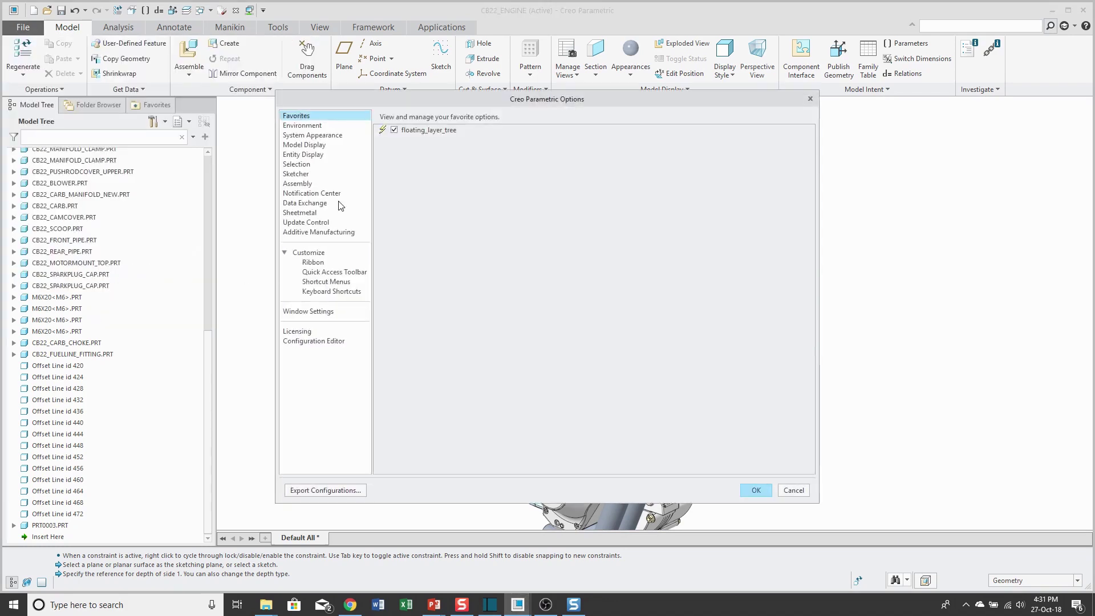
left_click(306, 185)
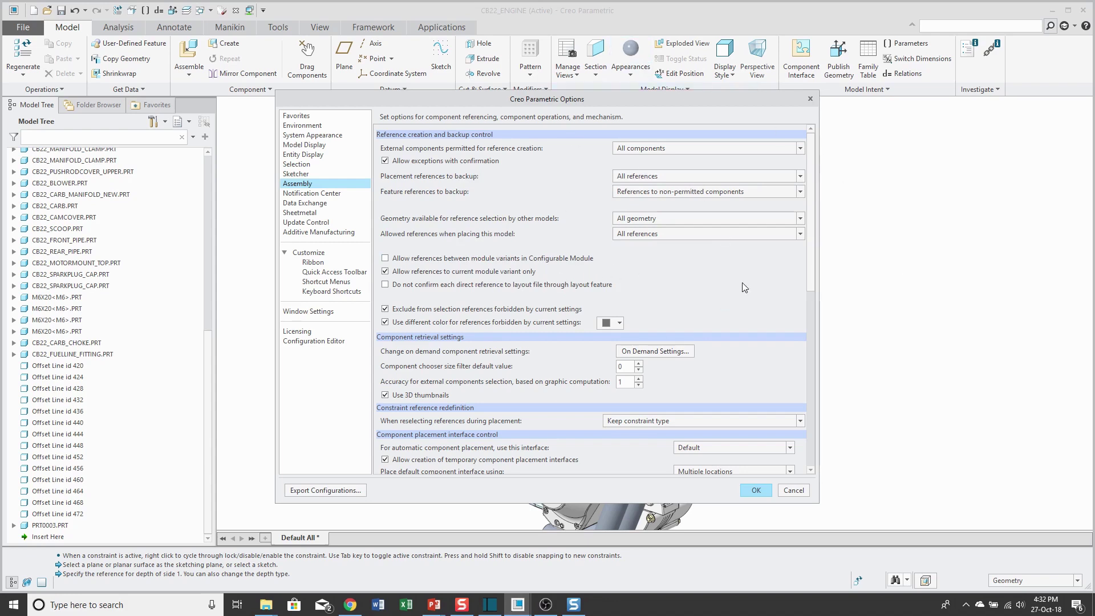
left_click(795, 491)
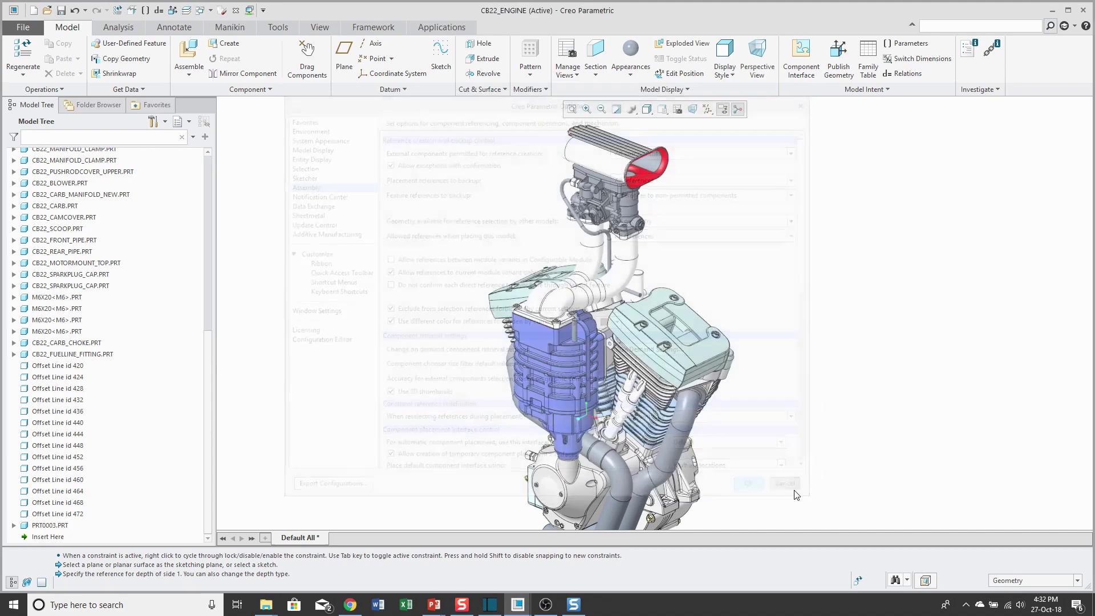
Step: Compare the config.pro entries in the Configuration Editor with the Assembly reference and backup options, and close without changes
left_click(22, 27)
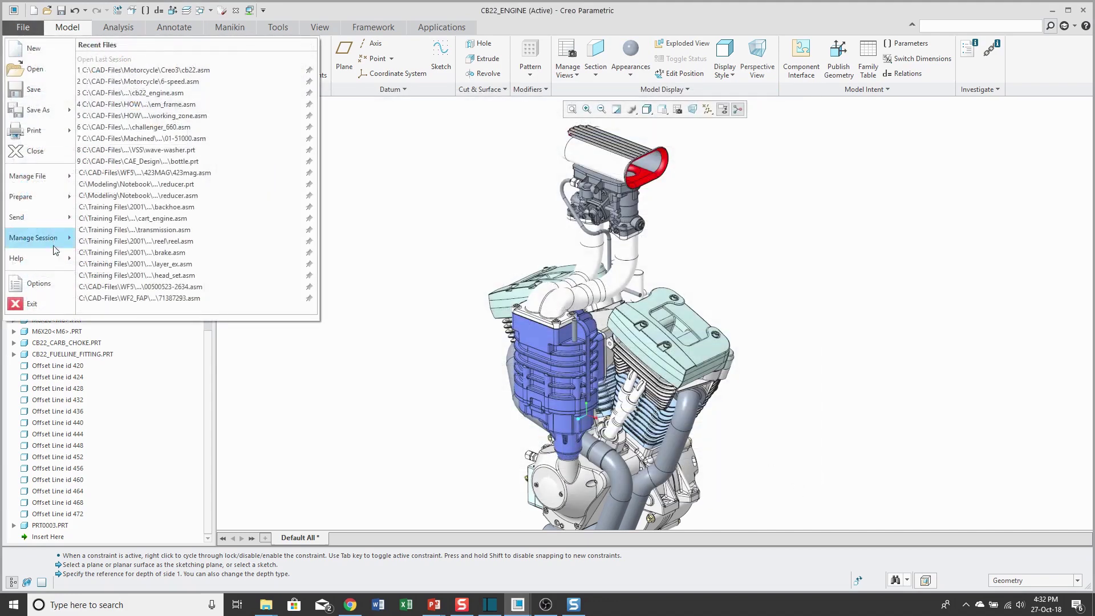
left_click(40, 284)
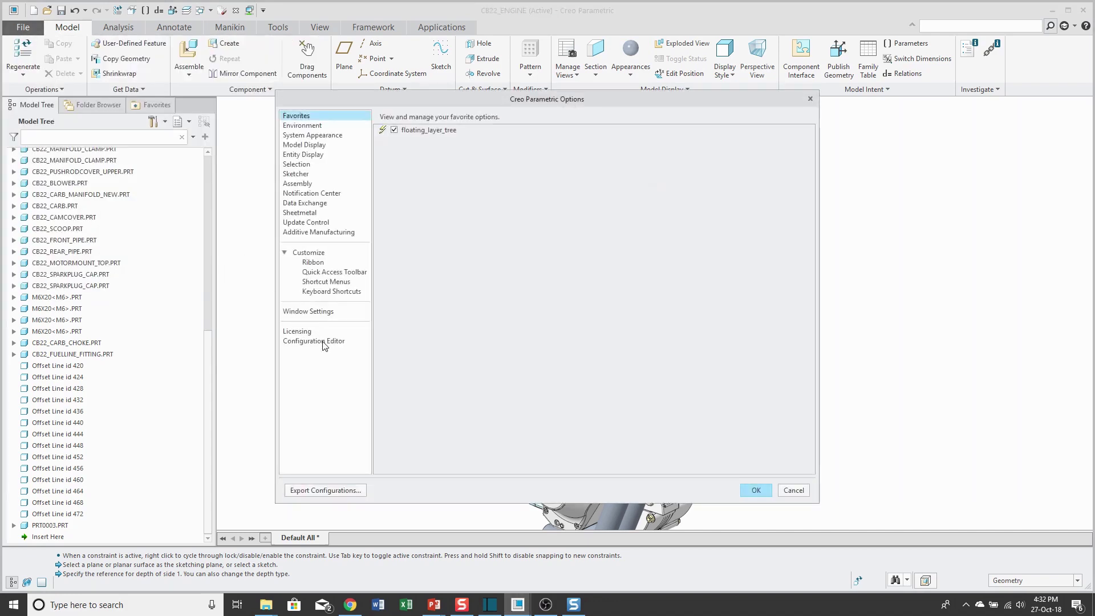
left_click(322, 341)
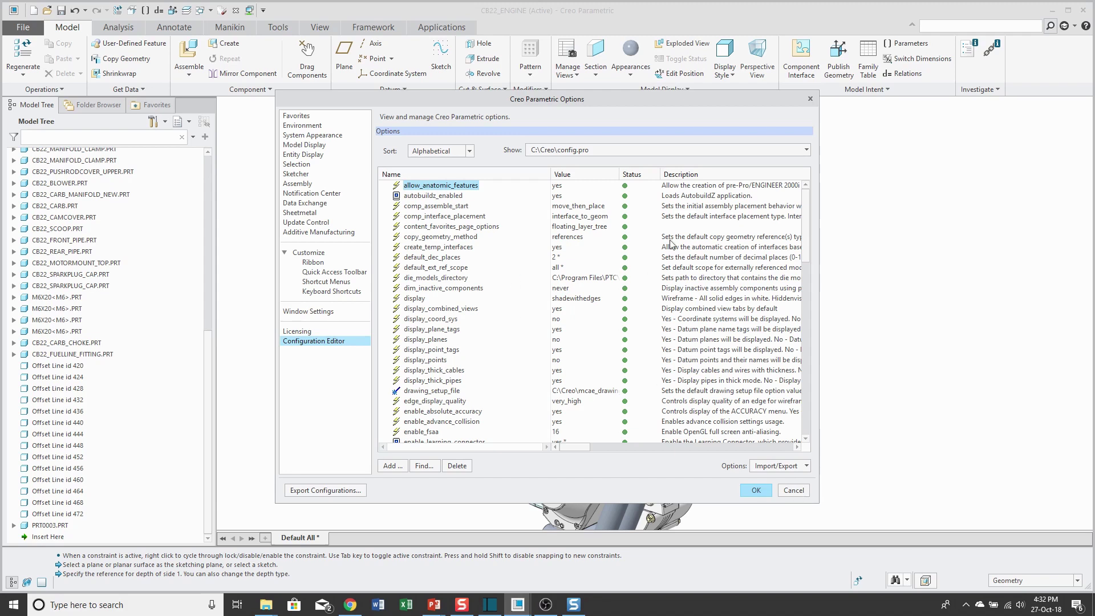
left_click(295, 186)
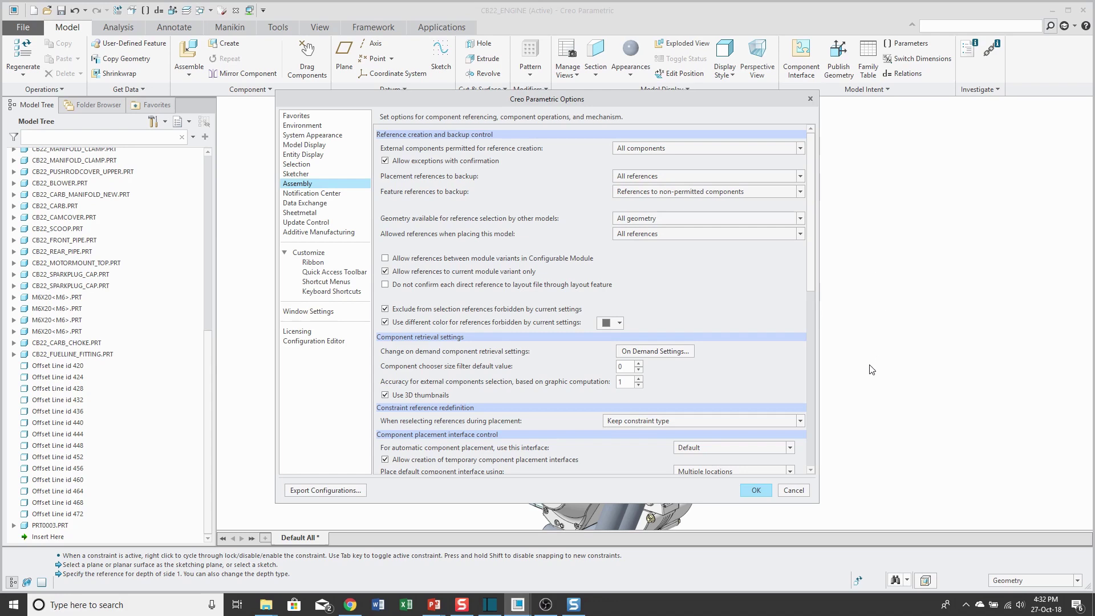
left_click(792, 492)
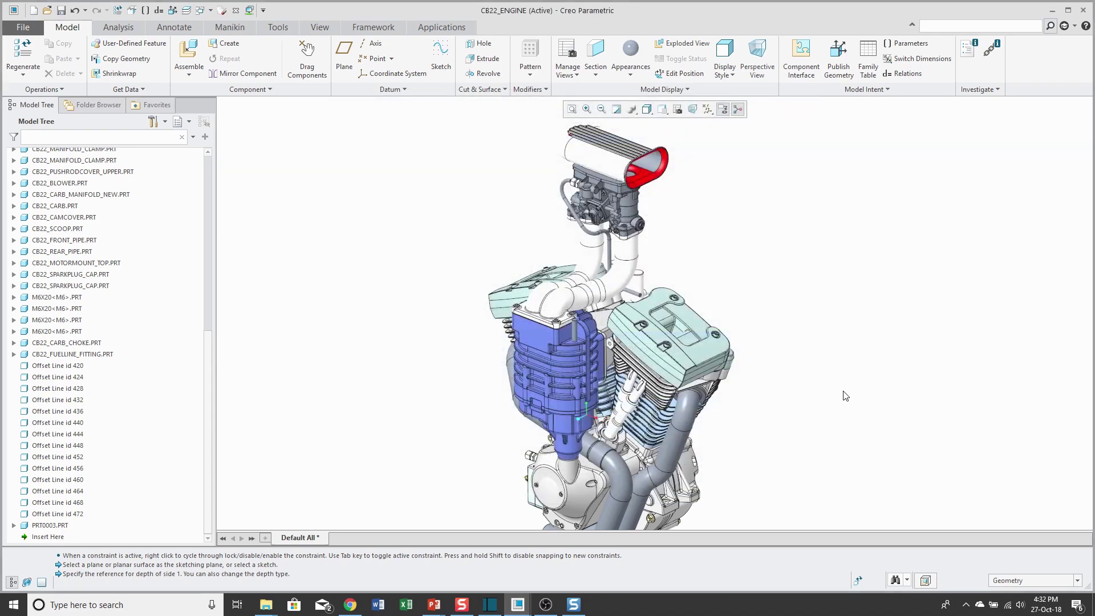